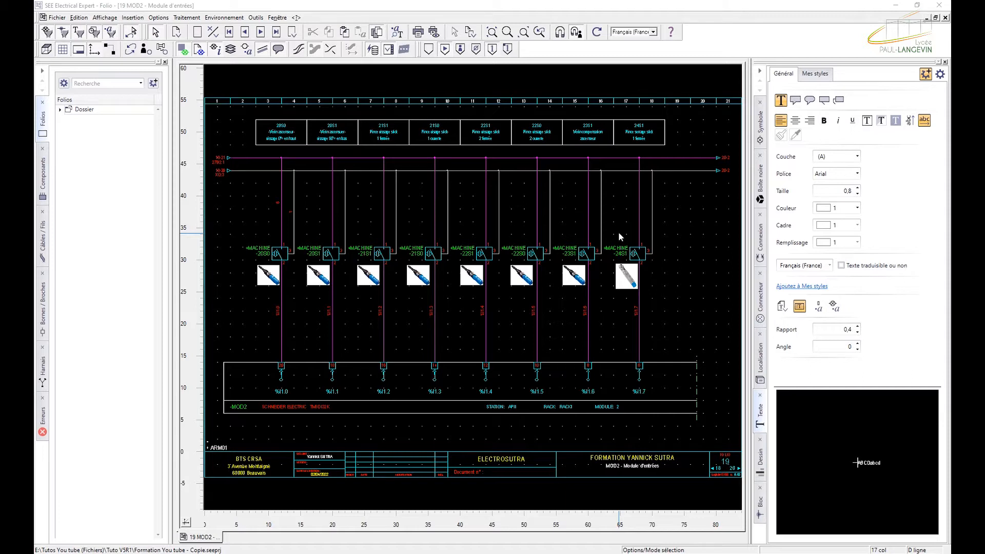
{"action": "scroll", "coordinate": [235, 367], "scroll_direction": "up", "scroll_amount": 1, "text": "ctrl"}
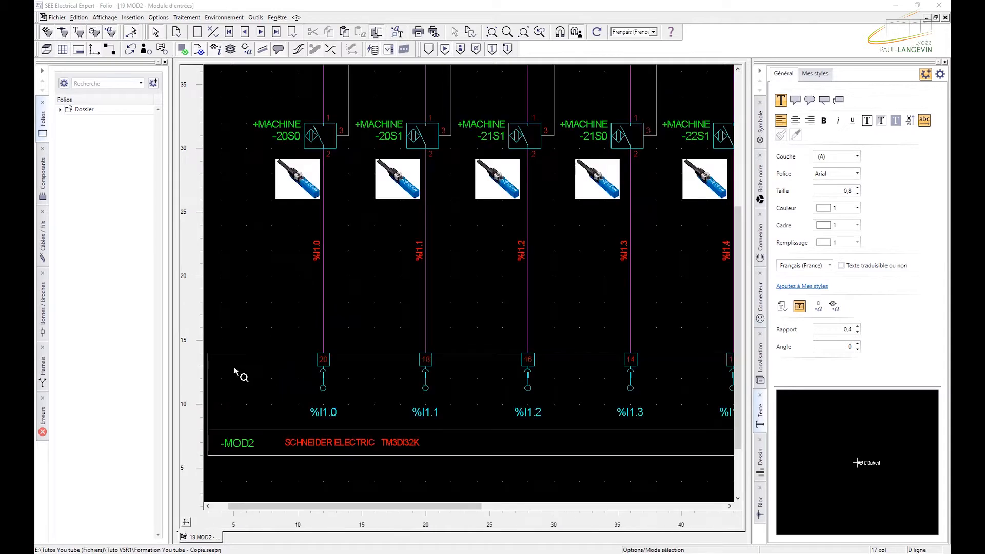
{"action": "scroll", "coordinate": [265, 309], "scroll_direction": "up", "scroll_amount": 1}
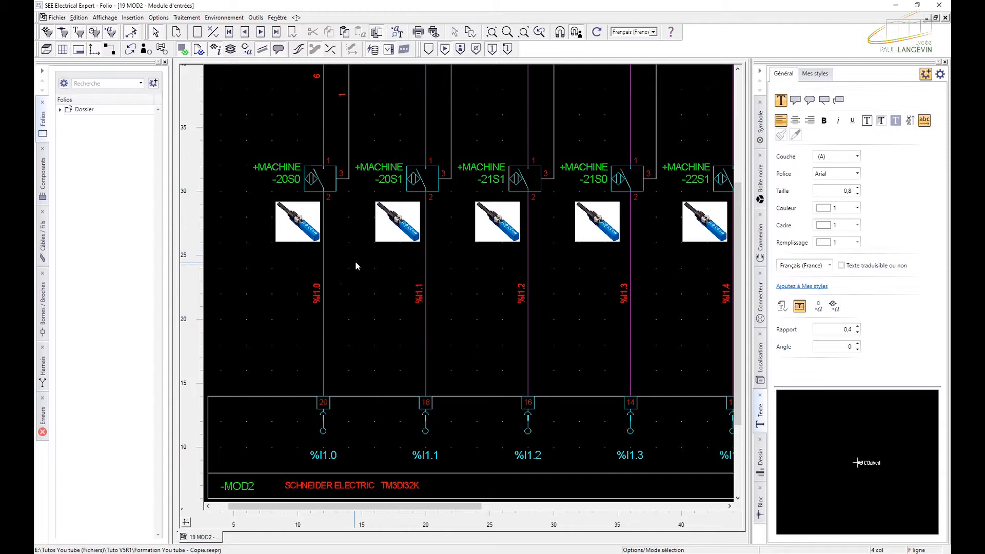
{"action": "scroll", "coordinate": [355, 260], "scroll_direction": "down", "scroll_amount": 1, "text": "ctrl"}
{"action": "scroll", "coordinate": [283, 257], "scroll_direction": "up", "scroll_amount": 1, "text": "ctrl"}
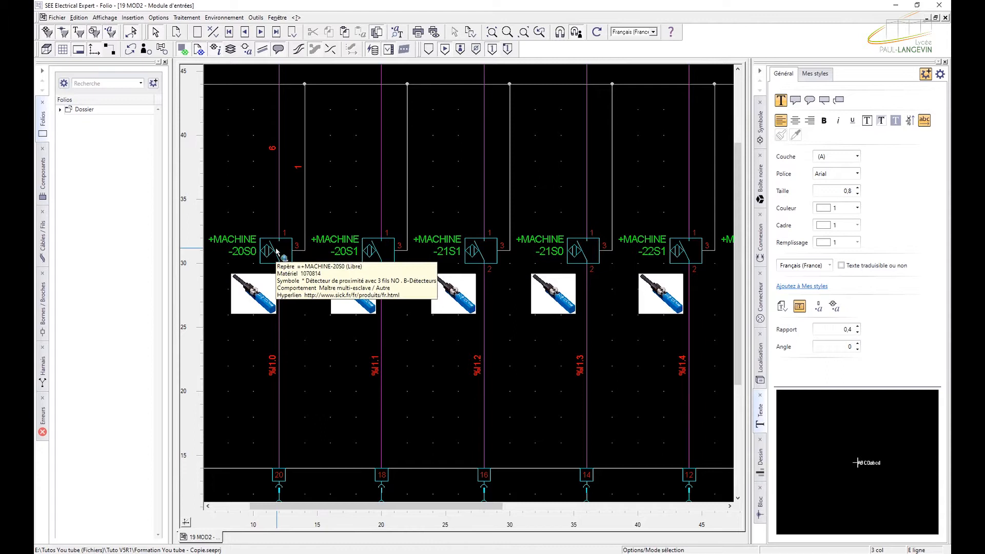
{"action": "scroll", "coordinate": [303, 295], "scroll_direction": "down", "scroll_amount": 1, "text": "ctrl"}
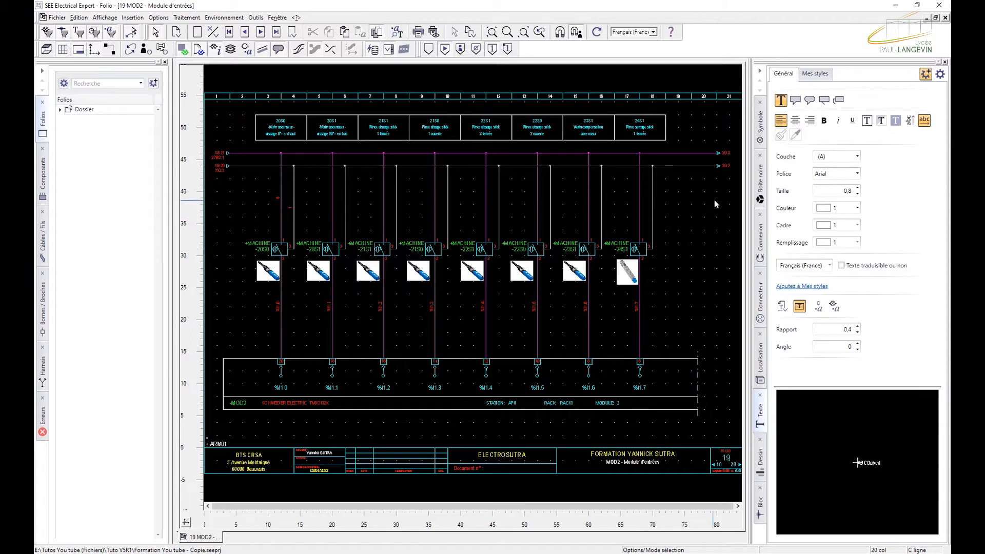
Choose the Borne type 2 symbol from the X-Bornes pour commande family in the Connexions directory.
{"action": "left_click", "coordinate": [760, 126]}
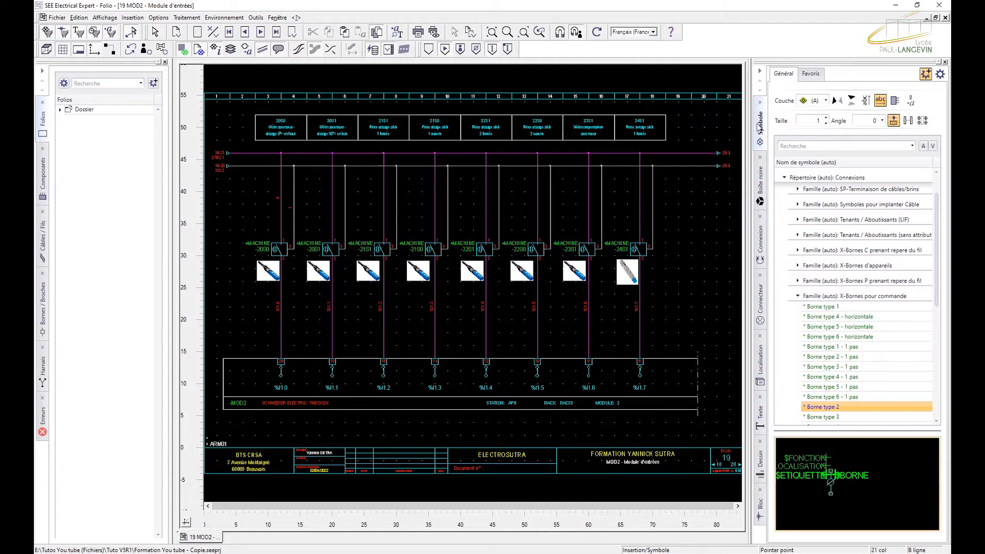
{"action": "left_click", "coordinate": [783, 178]}
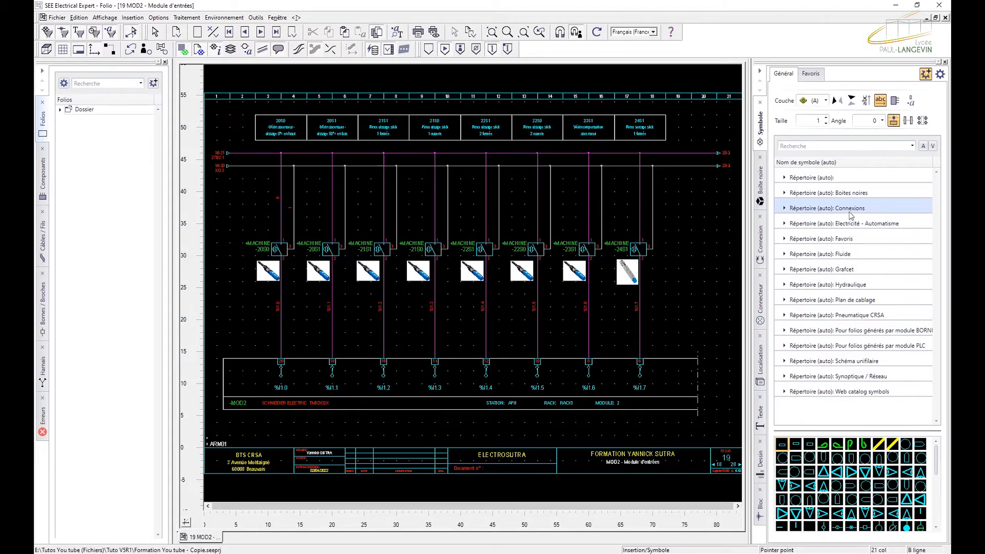
{"action": "left_click", "coordinate": [784, 207]}
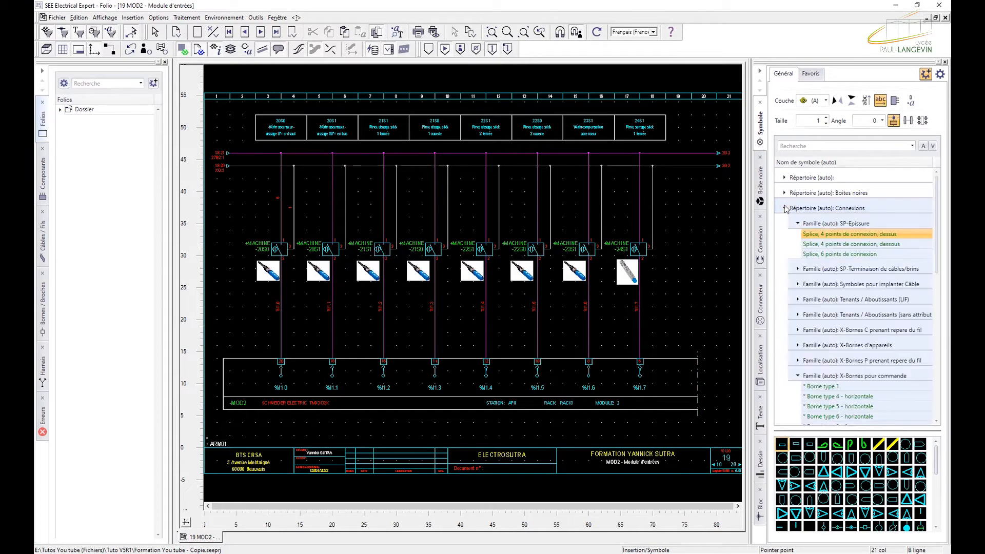
{"action": "left_click", "coordinate": [800, 224]}
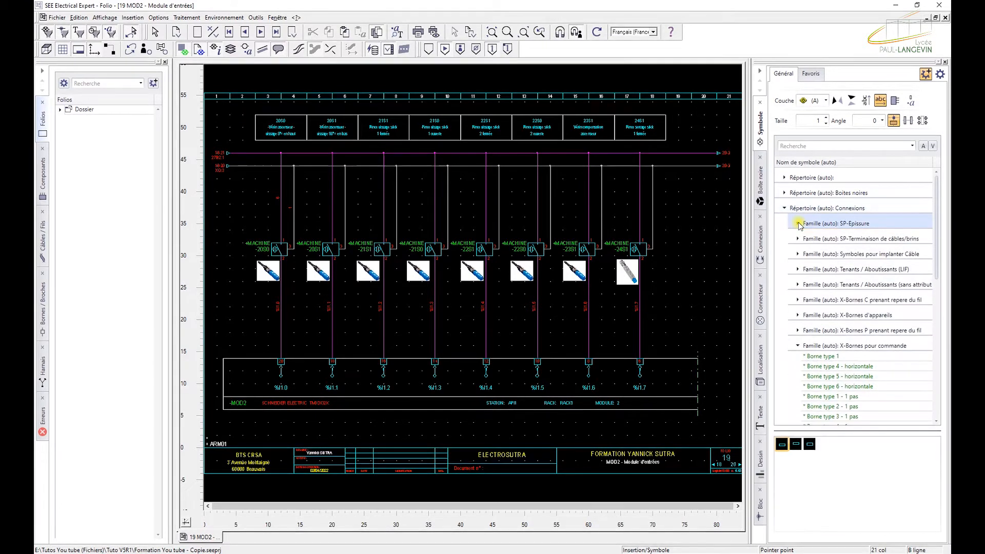
{"action": "left_click", "coordinate": [800, 347]}
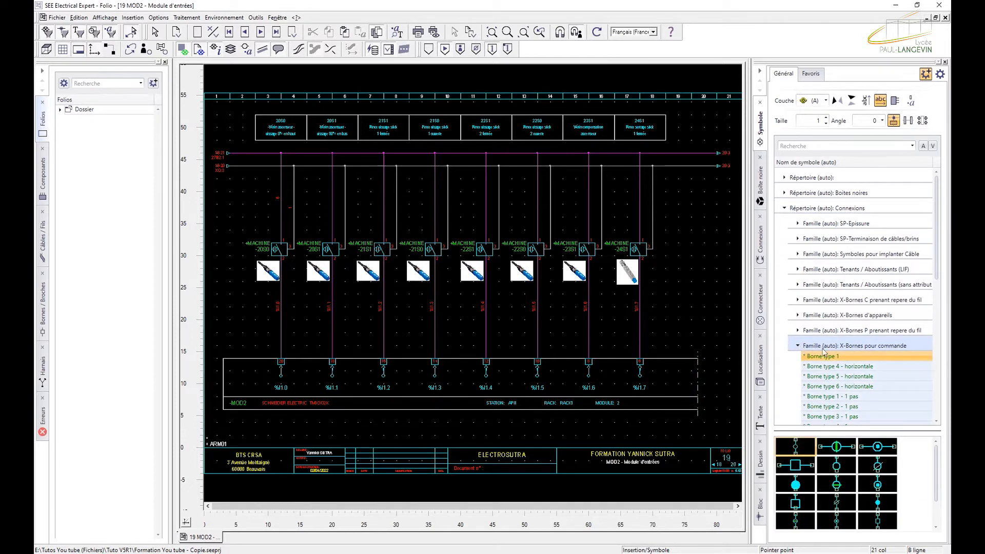
{"action": "left_click", "coordinate": [839, 506]}
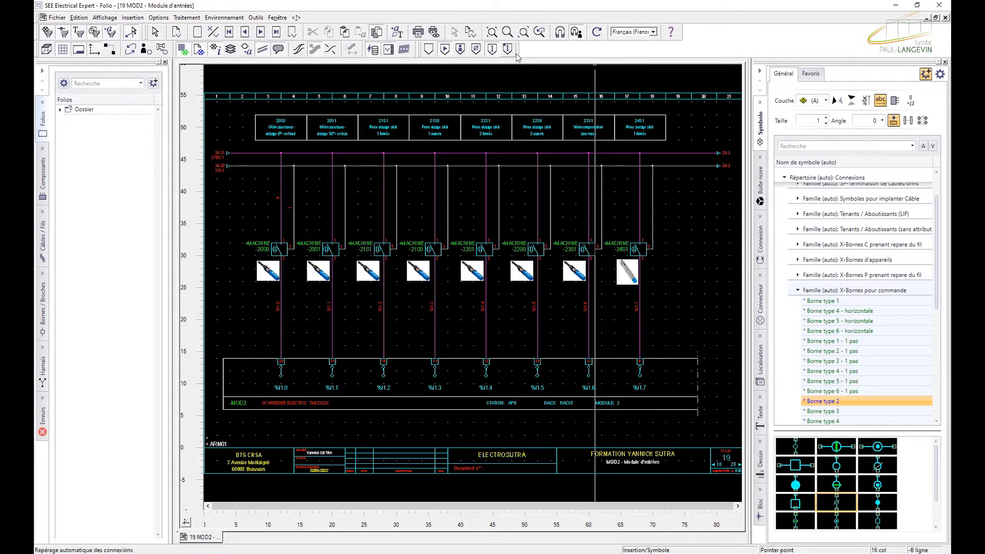
{"action": "left_click", "coordinate": [460, 49]}
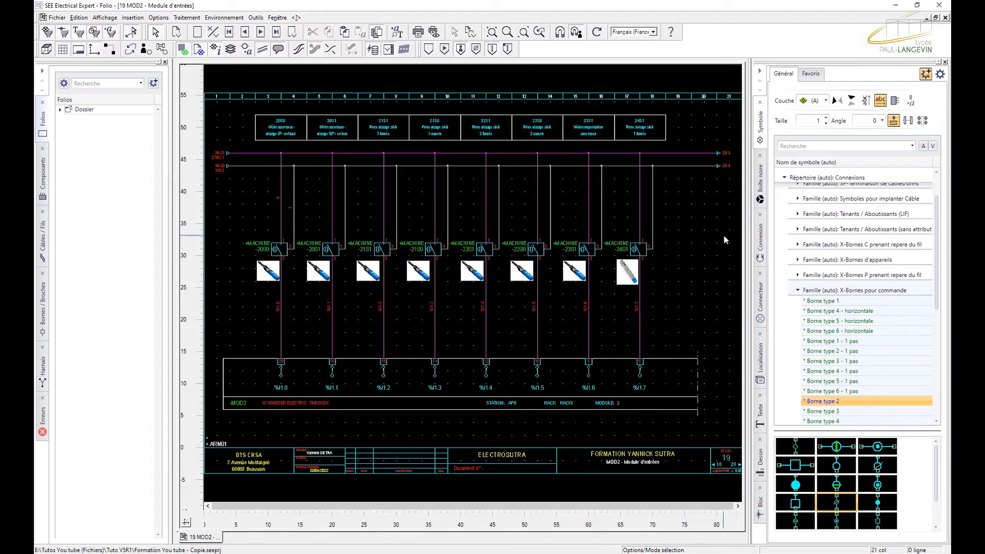
{"action": "left_click", "coordinate": [850, 502]}
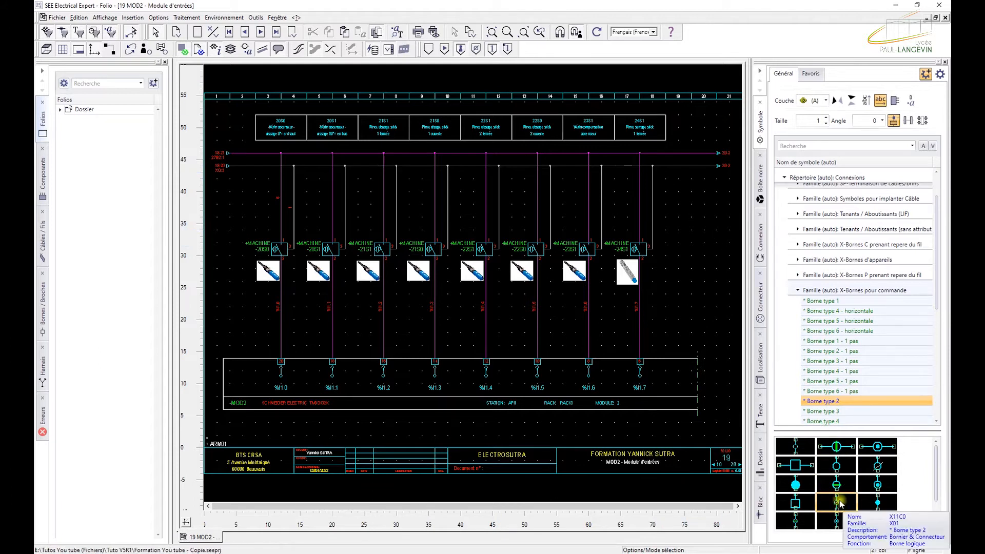
Place the terminal on the wire above sensor -20S0, with terminal block label XI and terminal mark 5.1.
{"action": "left_click", "coordinate": [280, 198]}
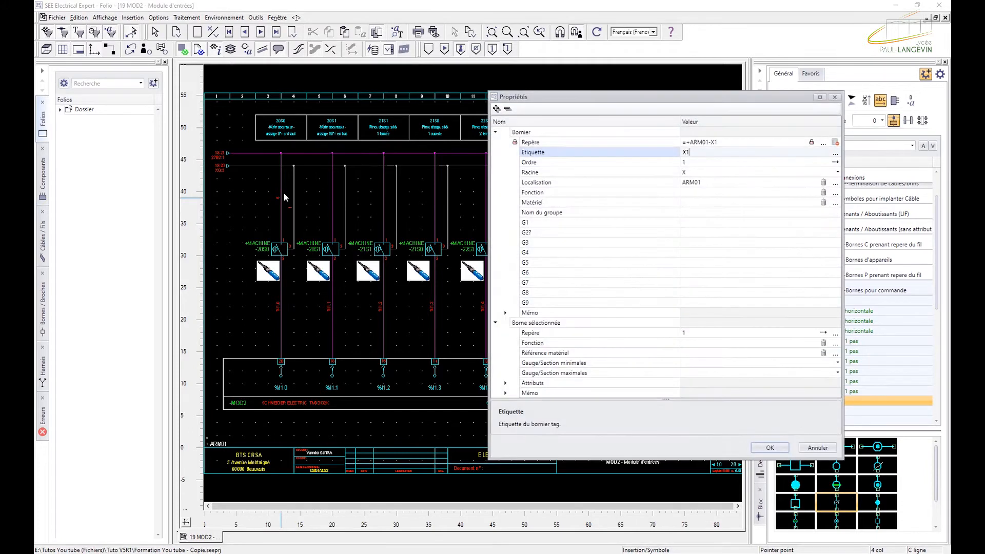
{"action": "left_click", "coordinate": [693, 169]}
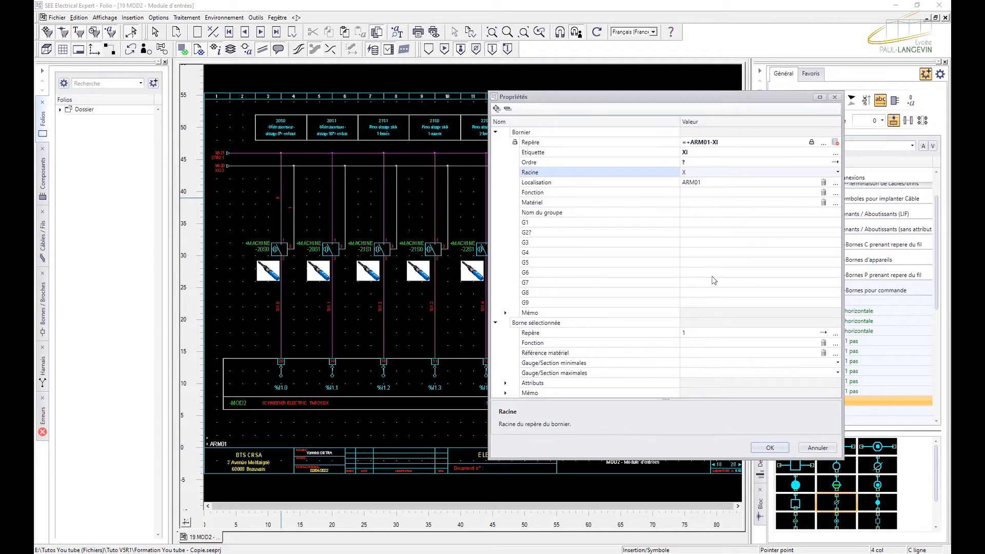
{"action": "left_click", "coordinate": [688, 333]}
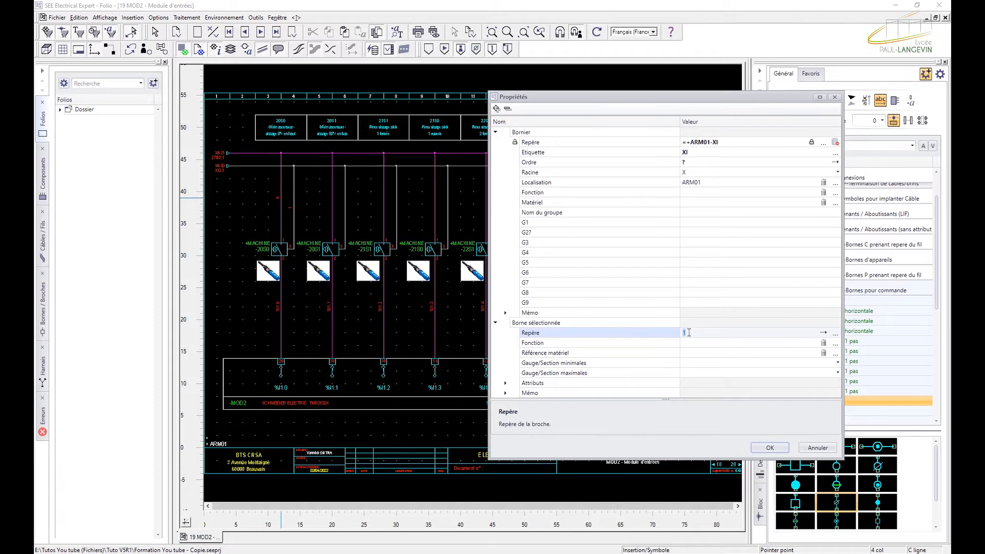
{"action": "left_click", "coordinate": [772, 448]}
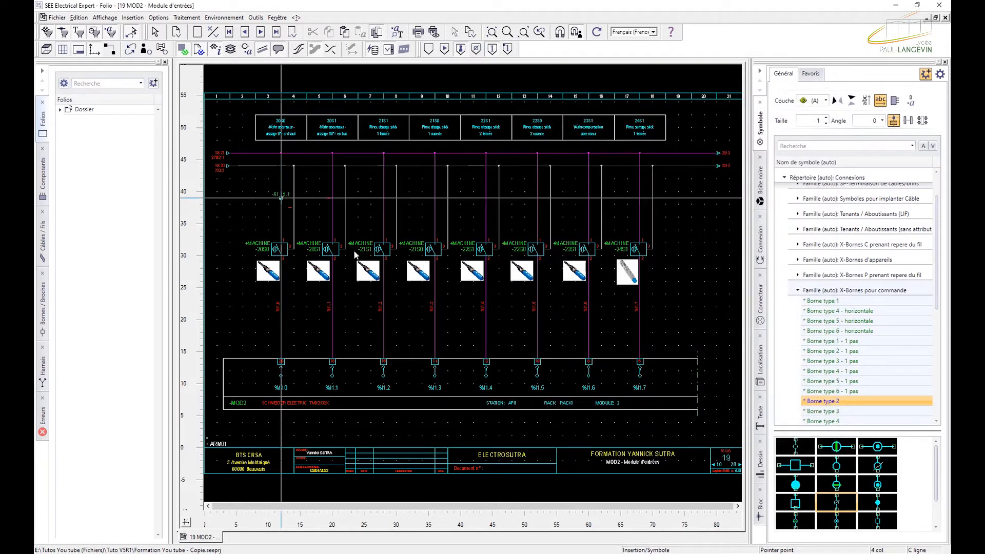
{"action": "key", "text": "Escape"}
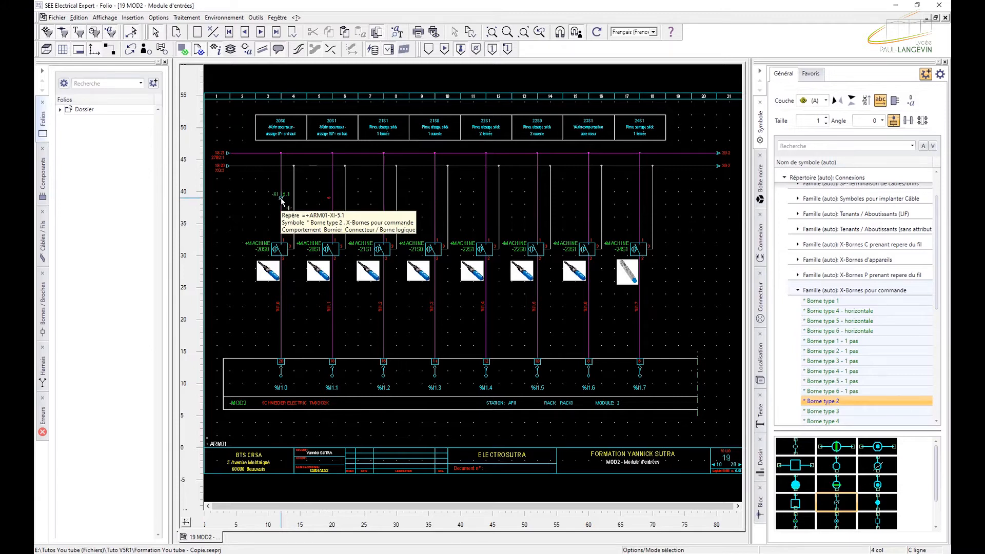
Copy terminal 5.1 onto the wire below sensor -20S0 and set the copy's terminal mark to 5.2.
{"action": "right_click", "coordinate": [281, 199]}
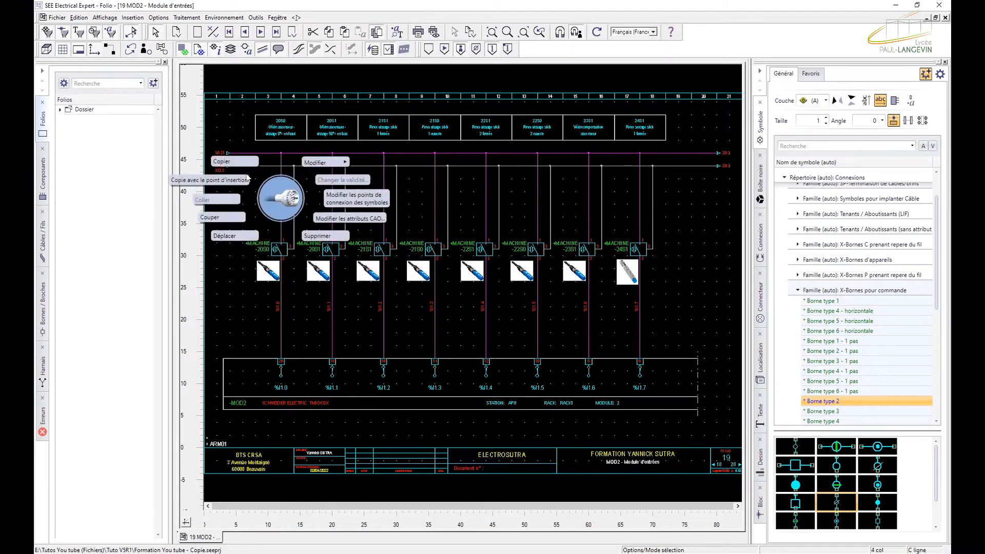
{"action": "right_click", "coordinate": [242, 195]}
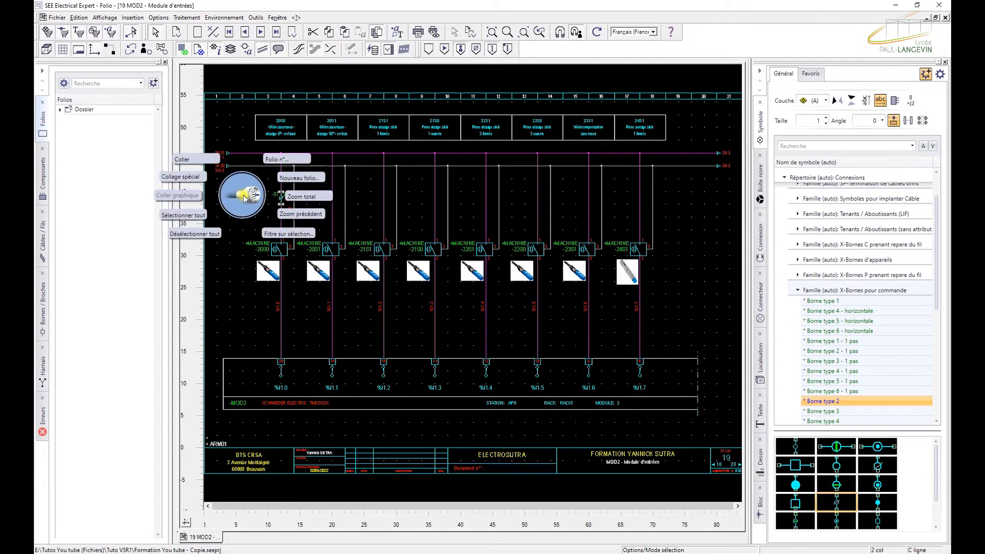
{"action": "left_click", "coordinate": [203, 160]}
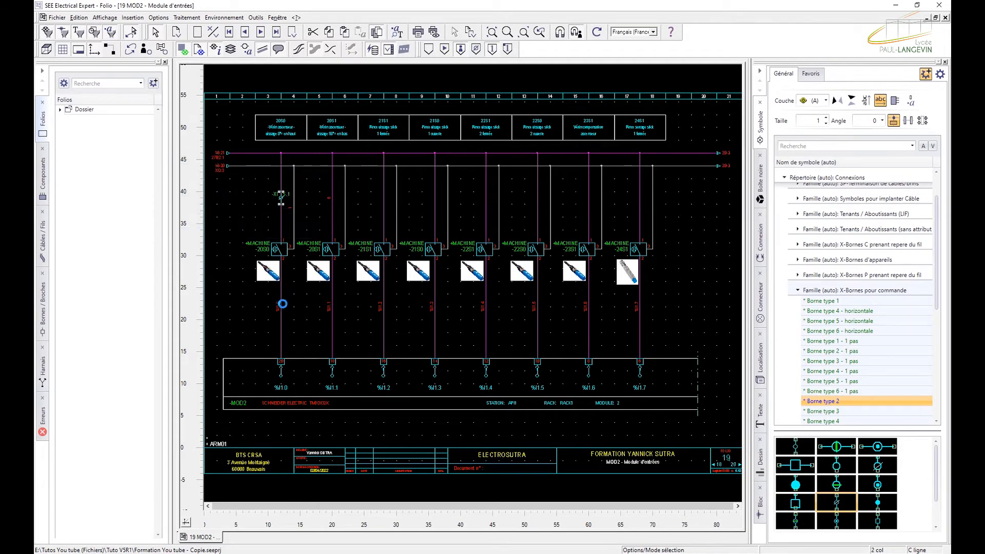
{"action": "left_click", "coordinate": [282, 305]}
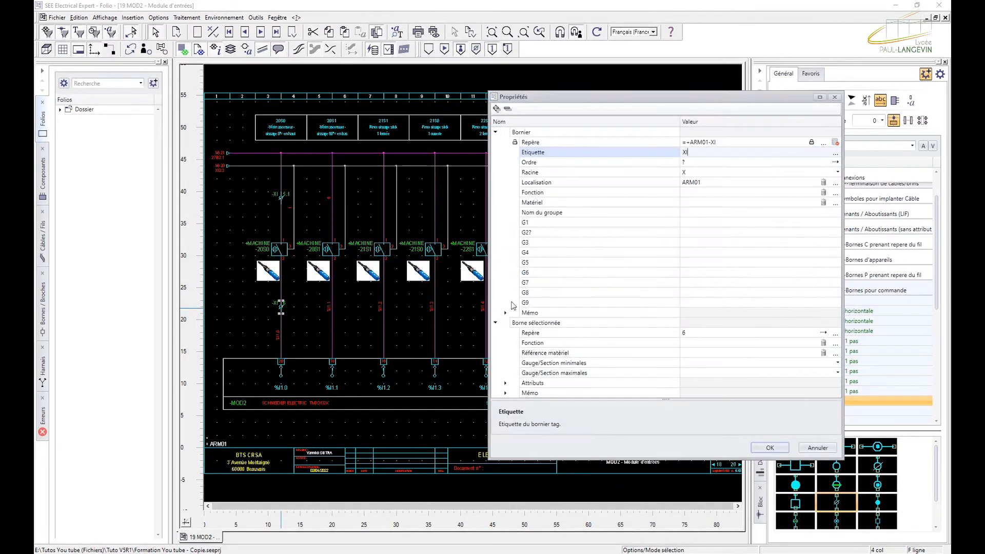
{"action": "left_click", "coordinate": [698, 333]}
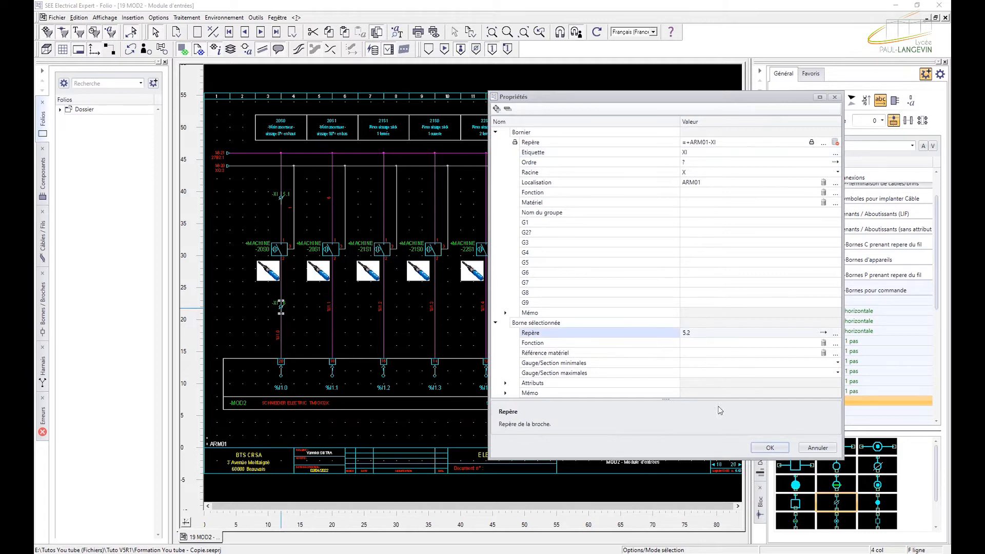
{"action": "left_click", "coordinate": [770, 448]}
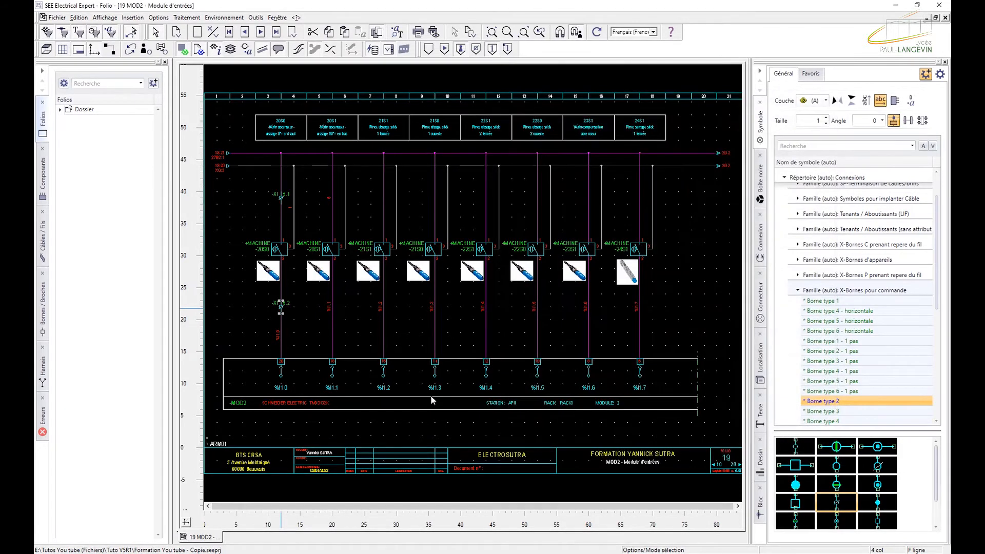
Copy terminal 5.2 onto the white wire leading to pin 3 of sensor -20S0.
{"action": "right_click", "coordinate": [283, 306]}
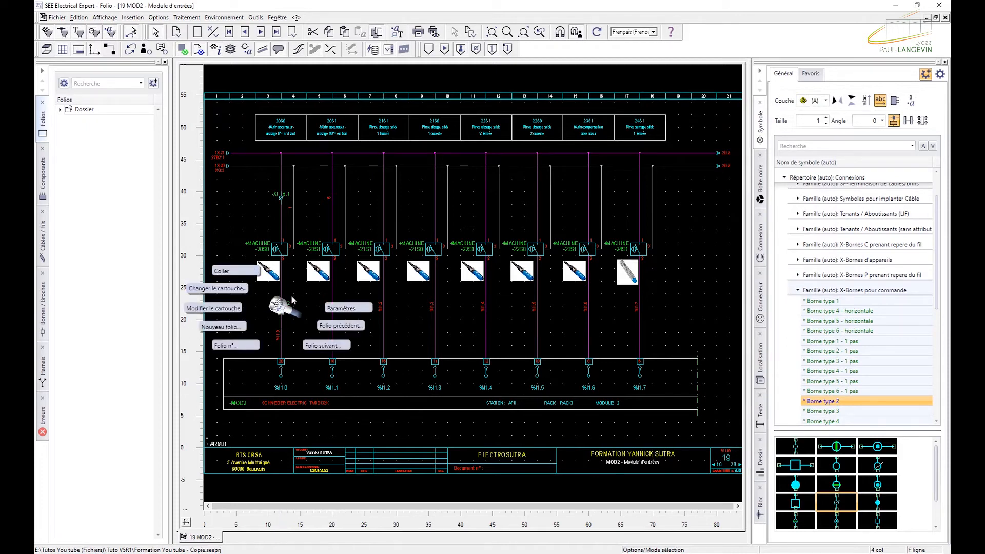
{"action": "left_click", "coordinate": [282, 306]}
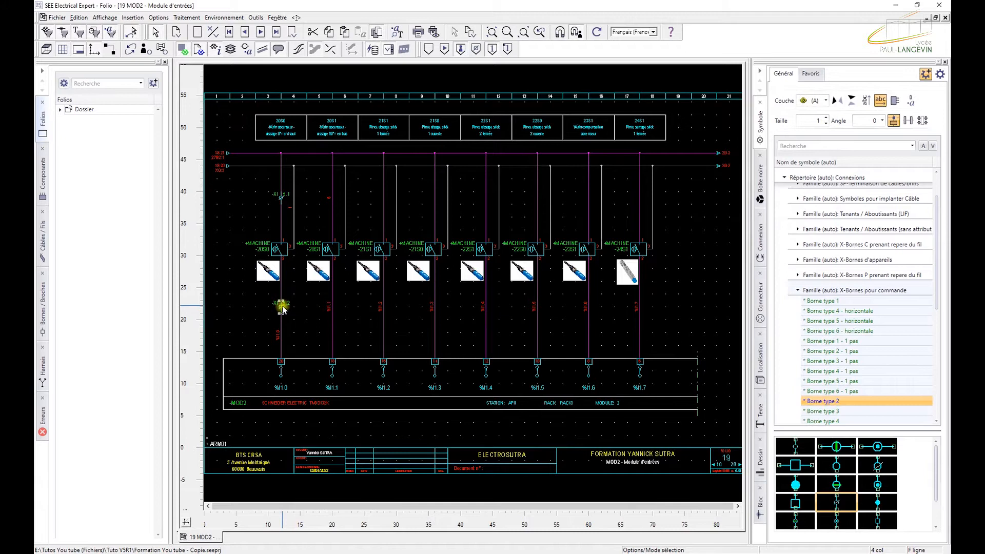
{"action": "right_click", "coordinate": [282, 306]}
{"action": "left_click", "coordinate": [234, 269]}
{"action": "right_click", "coordinate": [229, 212]}
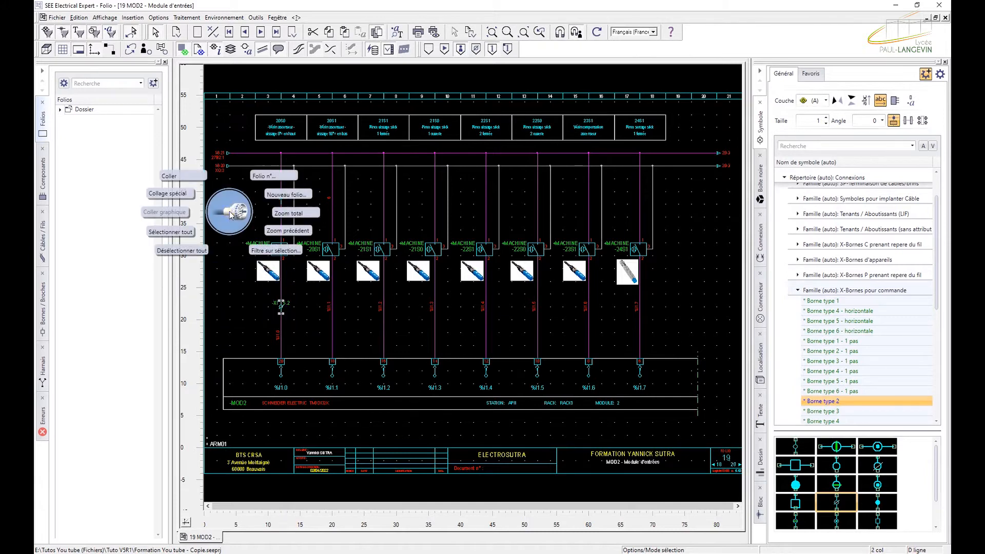
{"action": "left_click", "coordinate": [193, 180]}
{"action": "left_click", "coordinate": [281, 198]}
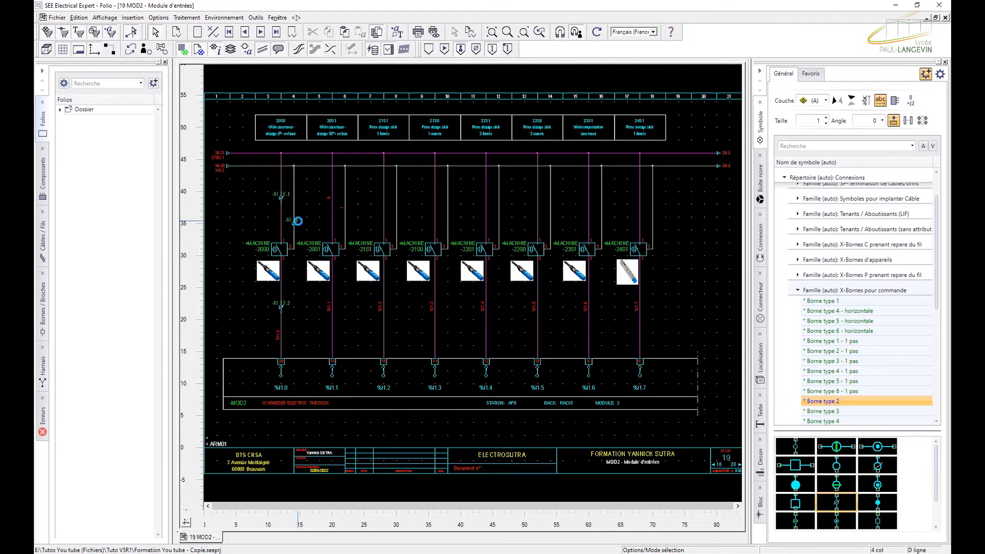
Set the terminal mark on sensor -20S0's pin 3 wire to 5.3.
{"action": "scroll", "coordinate": [290, 226], "scroll_direction": "up", "scroll_amount": 2}
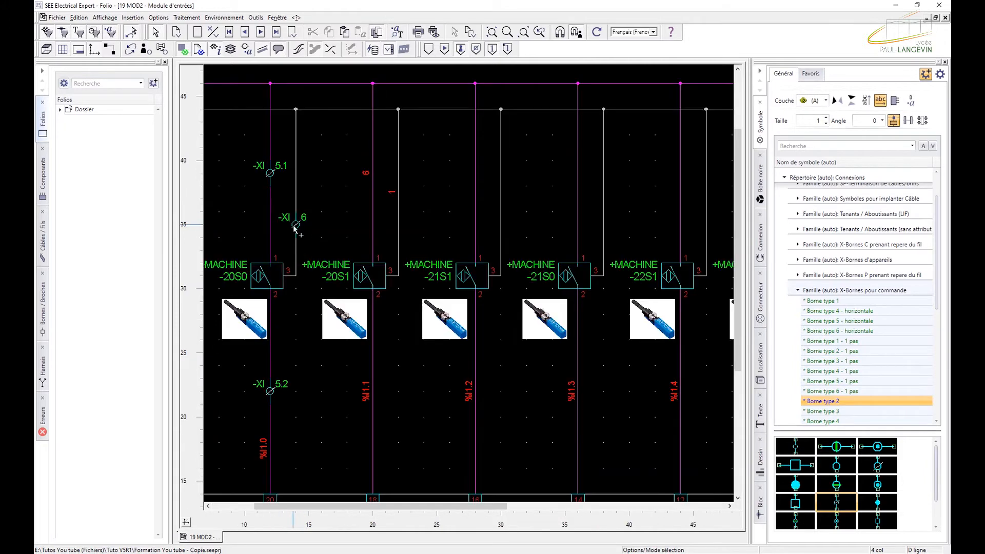
{"action": "left_click", "coordinate": [295, 226]}
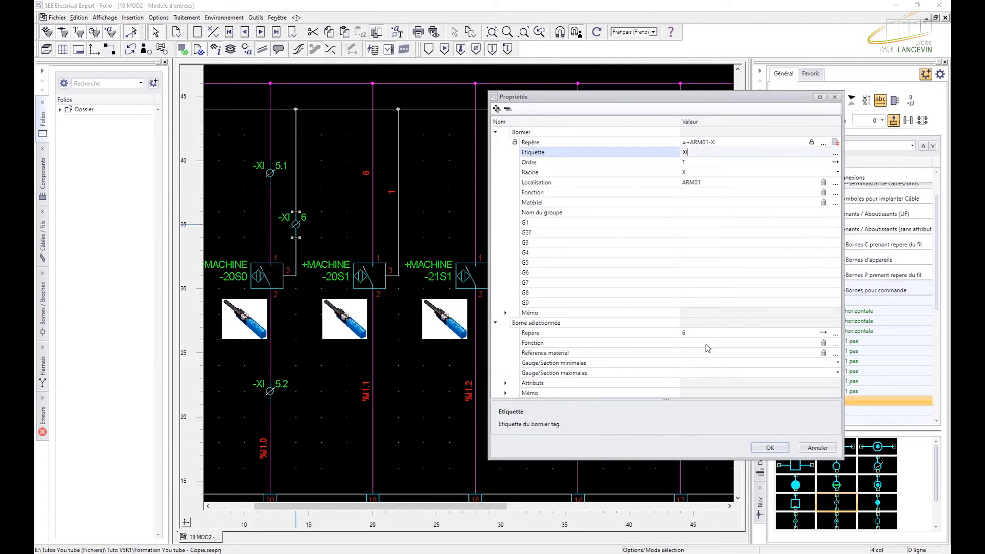
{"action": "left_click", "coordinate": [700, 333]}
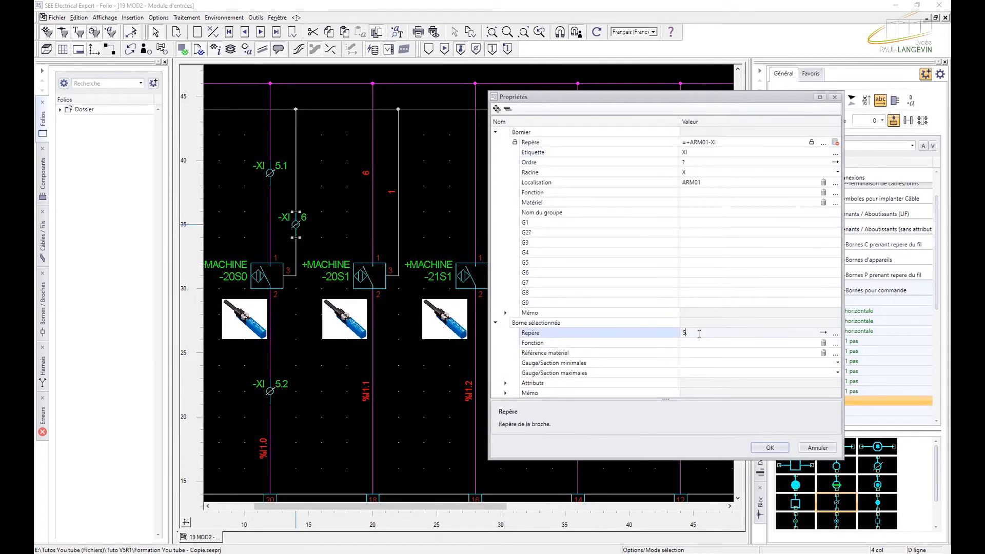
{"action": "left_click", "coordinate": [765, 448]}
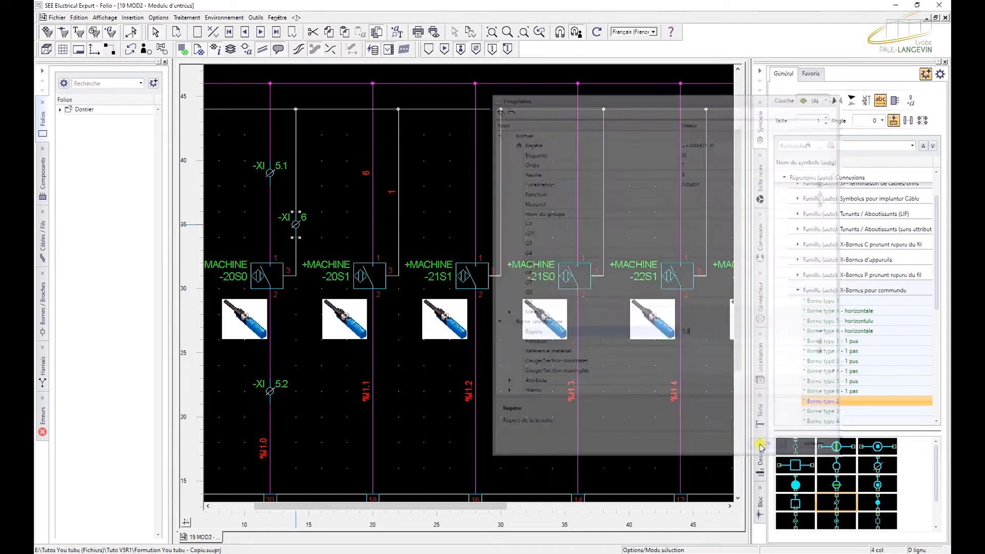
{"action": "left_click", "coordinate": [339, 191]}
{"action": "scroll", "coordinate": [338, 191], "scroll_direction": "down", "scroll_amount": 1}
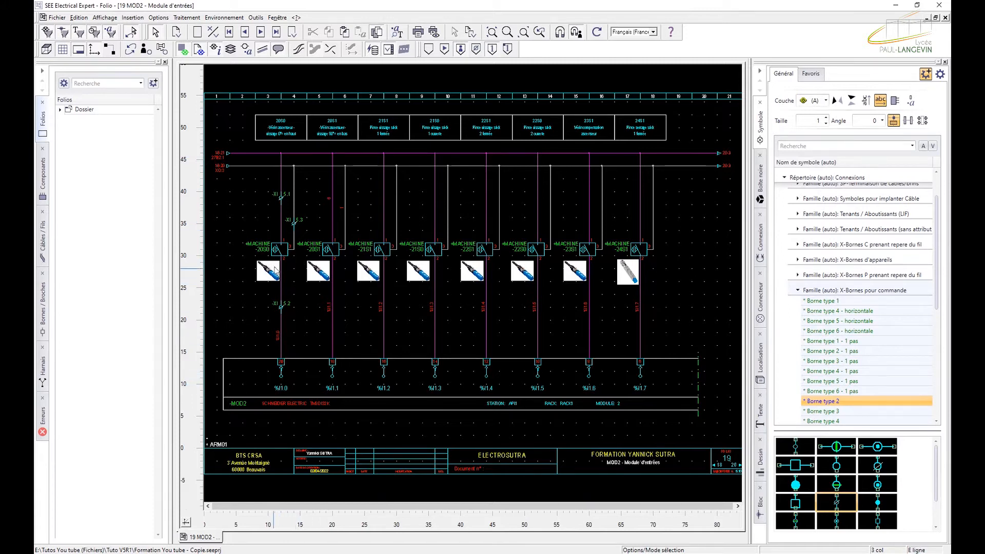
Copy terminal 5.1 onto the wire above pin 1 of sensor -20S1, at the same height.
{"action": "scroll", "coordinate": [293, 221], "scroll_direction": "up", "scroll_amount": 1}
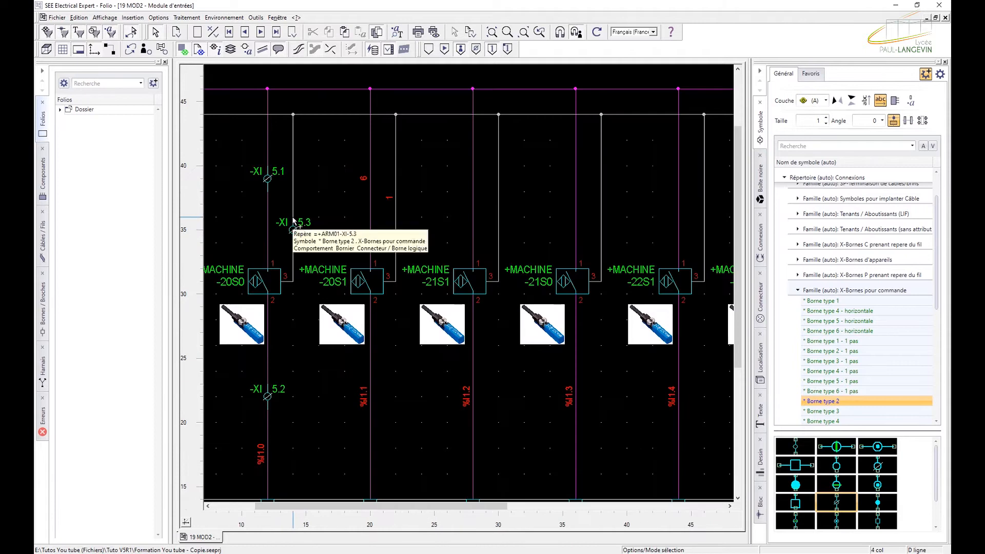
{"action": "left_click", "coordinate": [269, 180]}
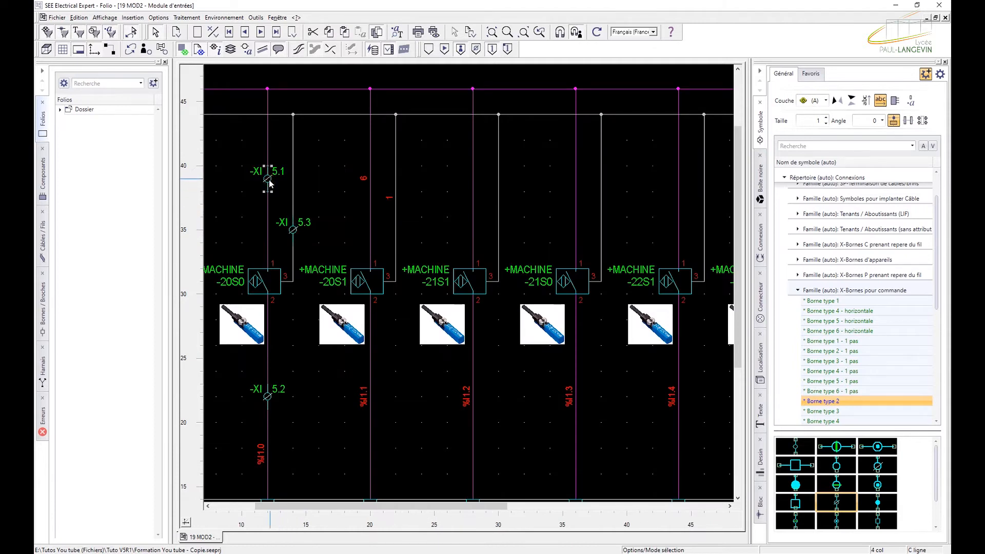
{"action": "right_click", "coordinate": [270, 180]}
{"action": "left_click", "coordinate": [235, 145]}
{"action": "right_click", "coordinate": [345, 137]}
{"action": "left_click", "coordinate": [310, 103]}
{"action": "left_click", "coordinate": [376, 180]}
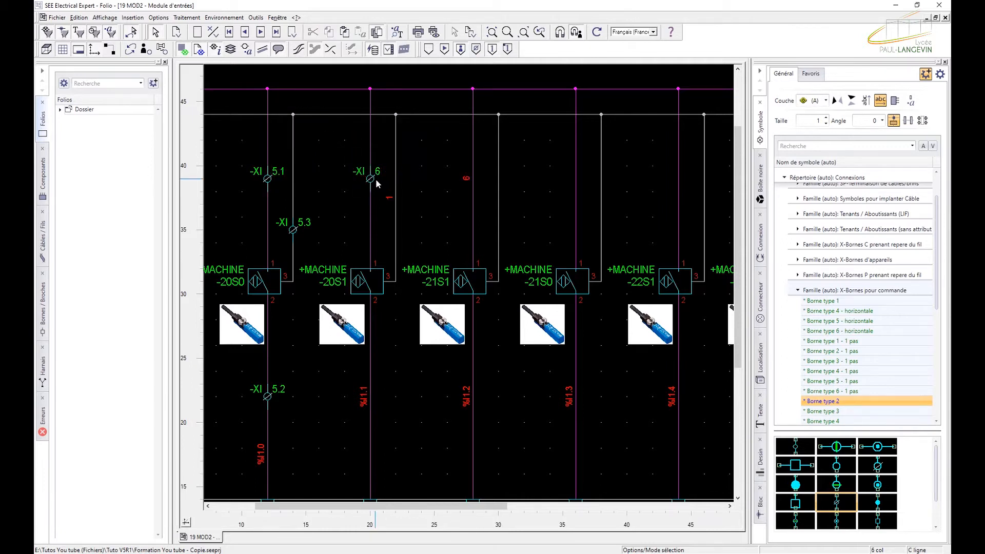
Set the mark of the terminal above pin 1 of sensor -20S1 to 6.1.
{"action": "left_click", "coordinate": [371, 179]}
{"action": "double_click", "coordinate": [371, 179]}
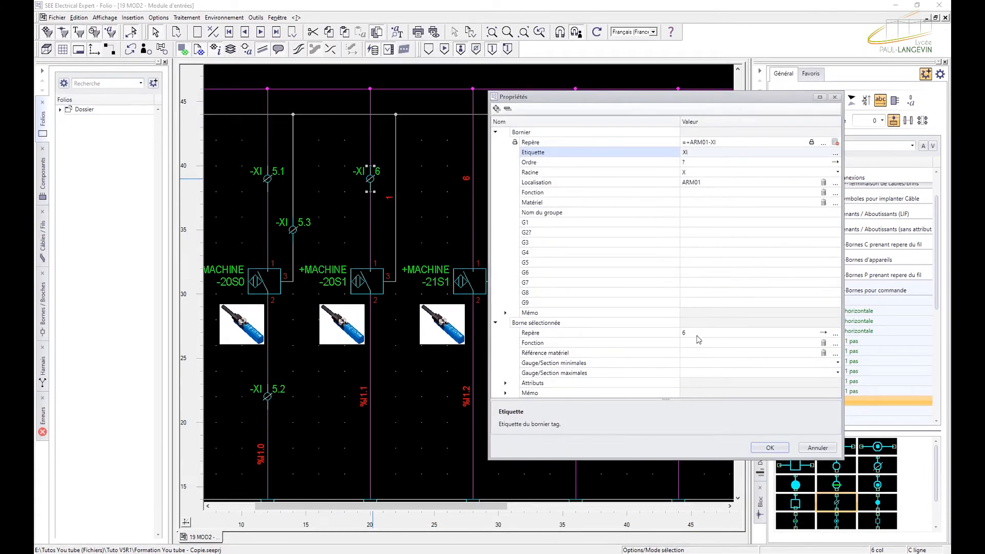
{"action": "left_click", "coordinate": [697, 333]}
{"action": "left_click", "coordinate": [768, 449]}
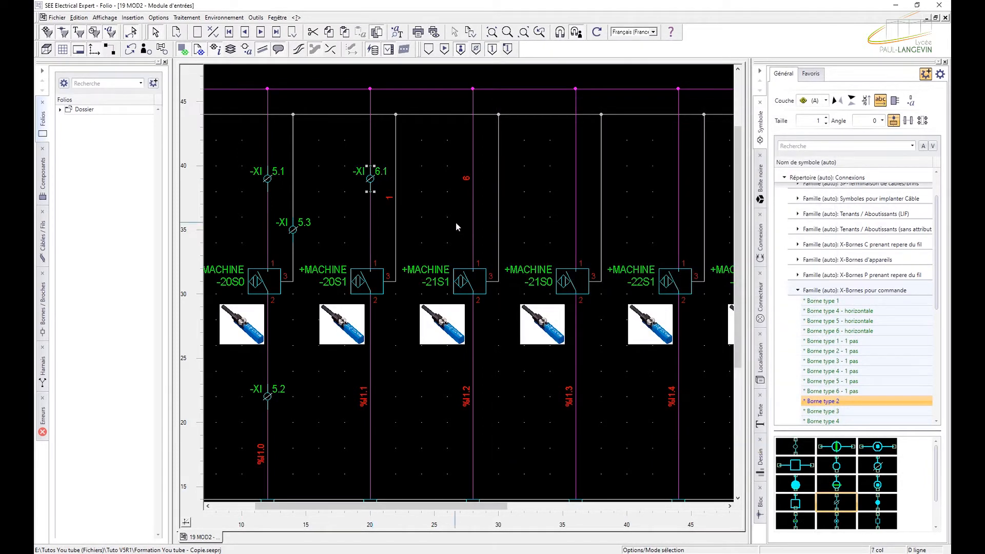
Copy terminal 6.1 onto the wire below sensor -20S1, at the same height as terminal 5.2.
{"action": "right_click", "coordinate": [369, 179]}
{"action": "left_click", "coordinate": [324, 146]}
{"action": "right_click", "coordinate": [443, 126]}
{"action": "left_click", "coordinate": [399, 91]}
{"action": "left_click", "coordinate": [370, 396]}
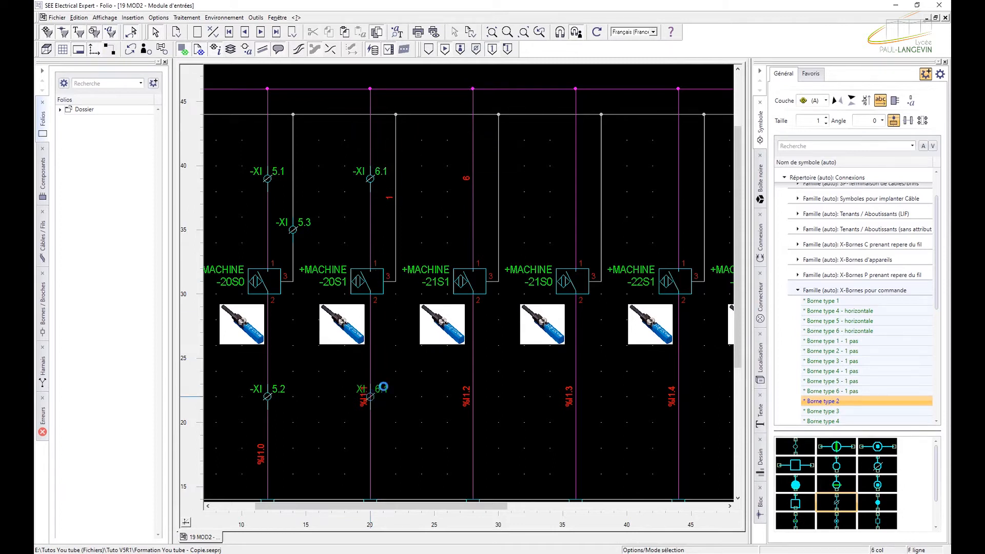
{"action": "key", "text": "Escape"}
Set the mark of the terminal below sensor -20S1 to 6.2.
{"action": "left_click", "coordinate": [371, 394]}
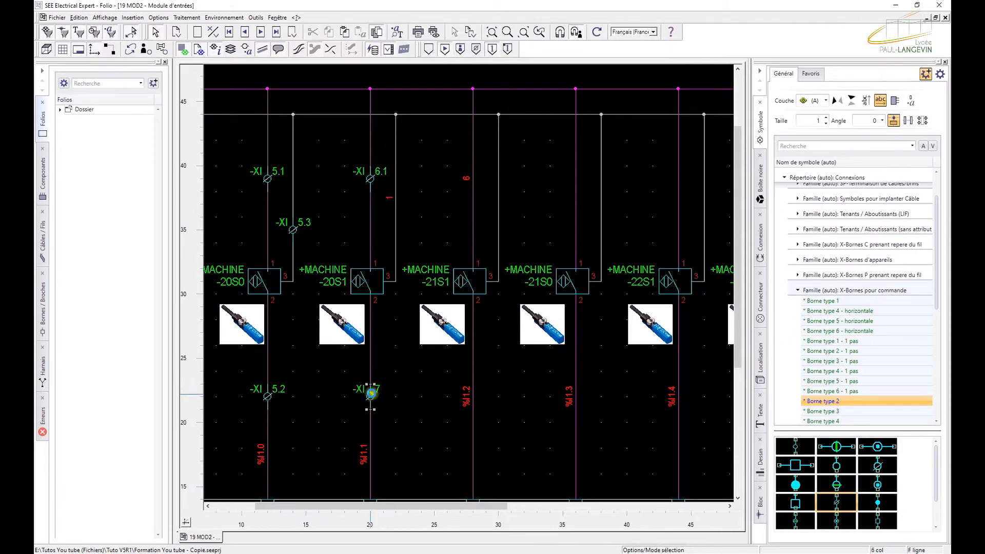
{"action": "double_click", "coordinate": [372, 394]}
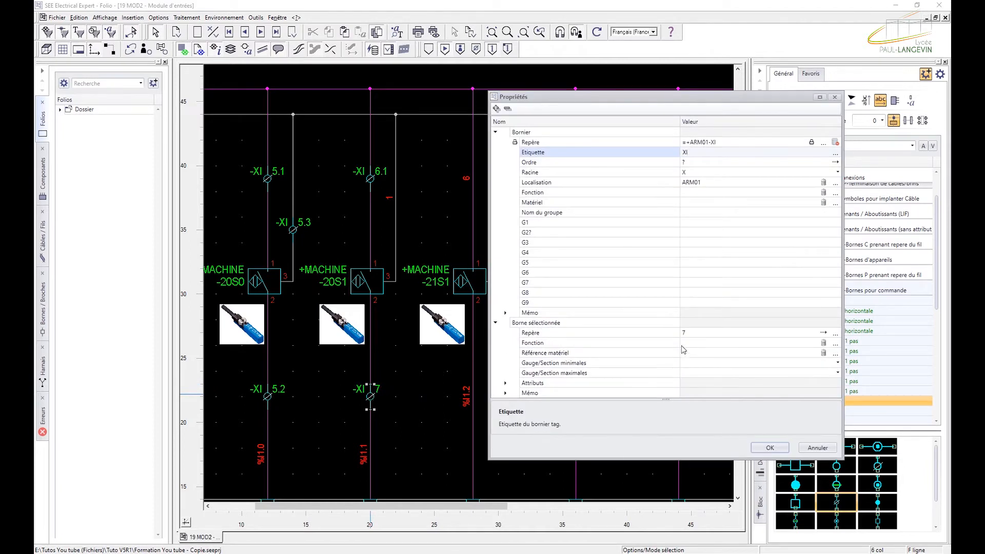
{"action": "left_click", "coordinate": [699, 333]}
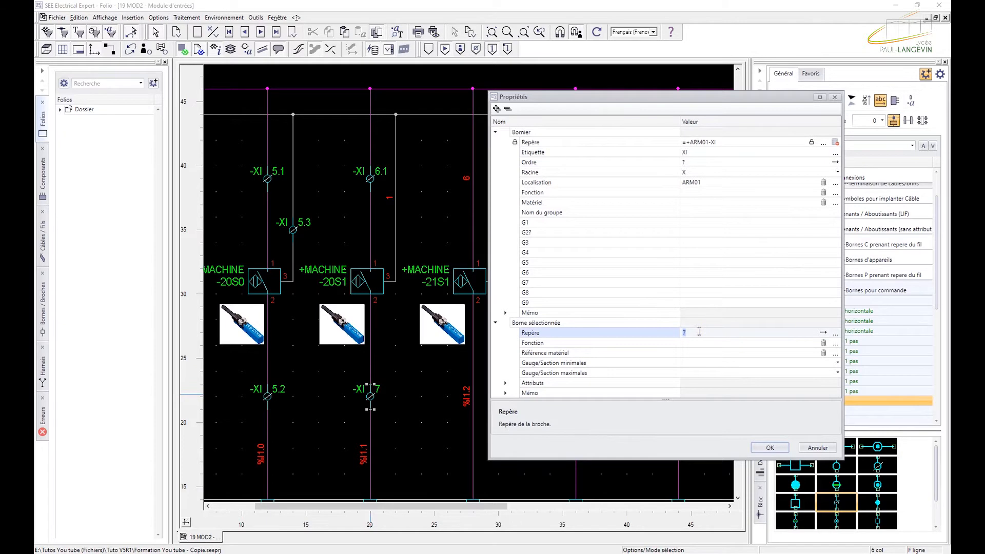
{"action": "type", "text": "6.2"}
{"action": "left_click", "coordinate": [756, 449]}
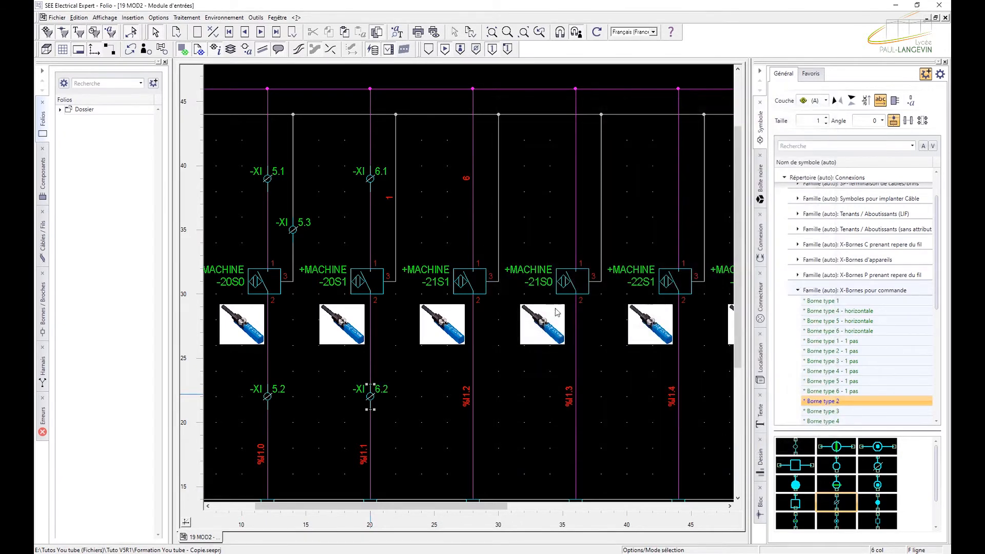
Copy terminal 6.1 onto the white wire leading to pin 3 of sensor -20S1, level with terminal 5.3.
{"action": "right_click", "coordinate": [374, 176]}
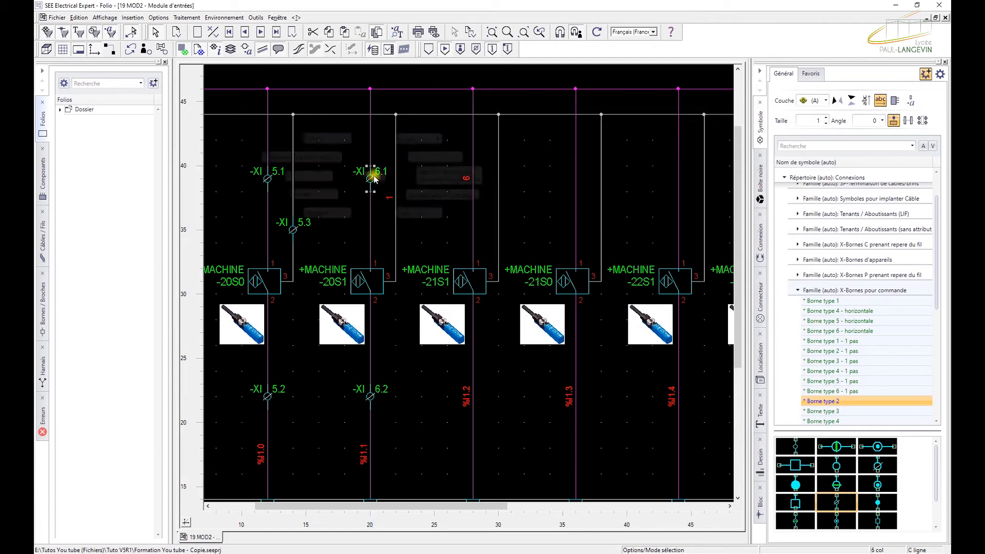
{"action": "left_click", "coordinate": [338, 140]}
{"action": "right_click", "coordinate": [433, 143]}
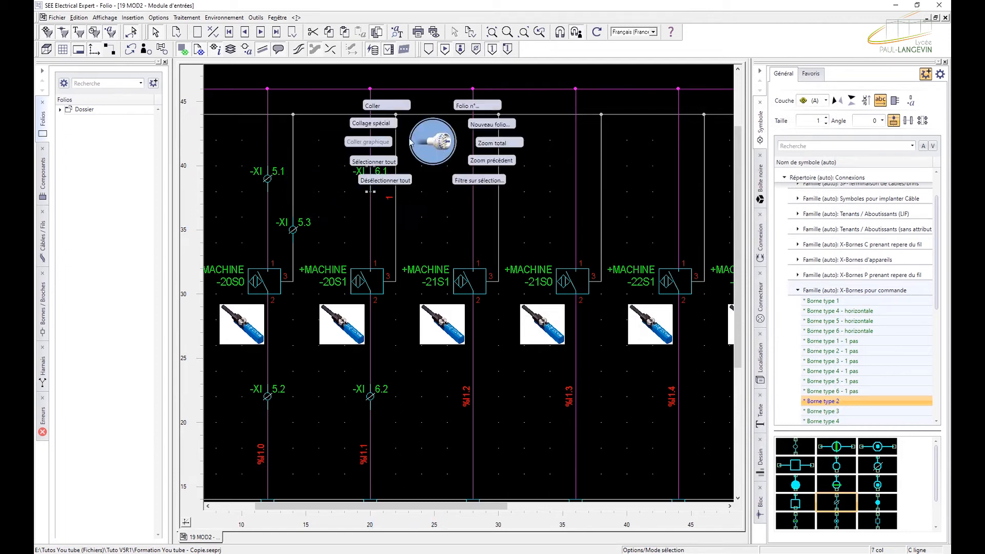
{"action": "left_click", "coordinate": [384, 112]}
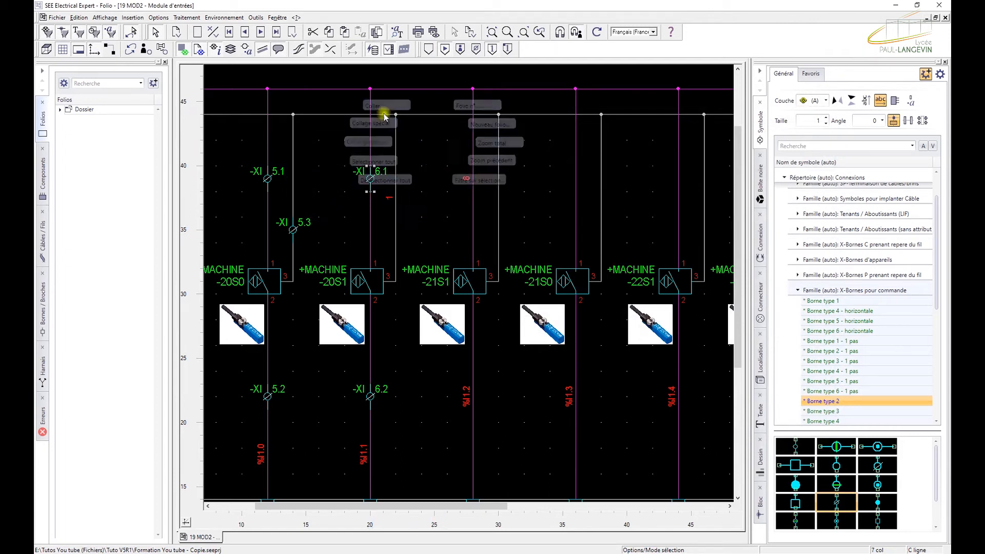
{"action": "left_click", "coordinate": [395, 229]}
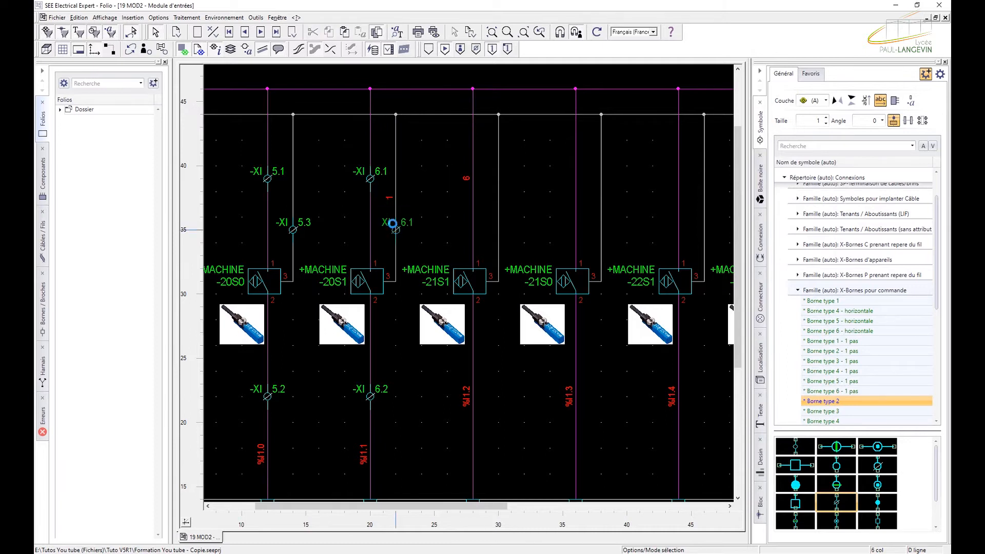
Set the mark of the terminal on sensor -20S1's pin 3 wire to 6.3.
{"action": "left_click", "coordinate": [395, 228]}
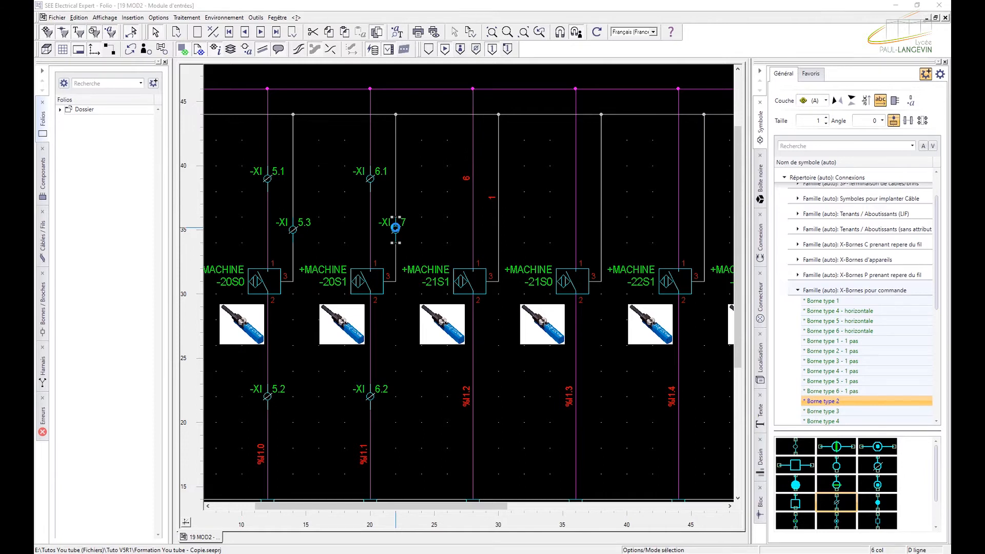
{"action": "double_click", "coordinate": [396, 229]}
{"action": "left_click", "coordinate": [696, 334]}
{"action": "type", "text": "6.3"}
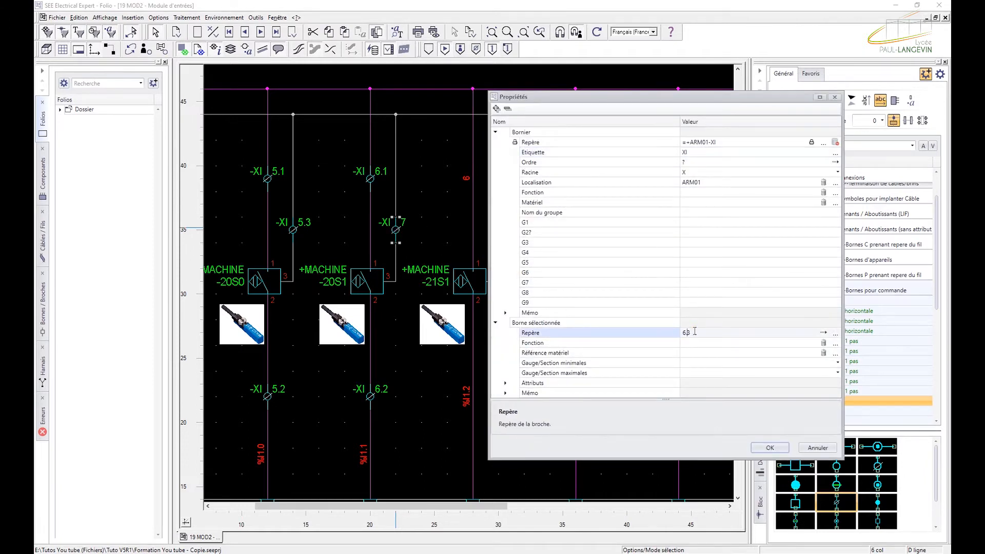
{"action": "left_click", "coordinate": [770, 447]}
{"action": "left_click", "coordinate": [436, 191]}
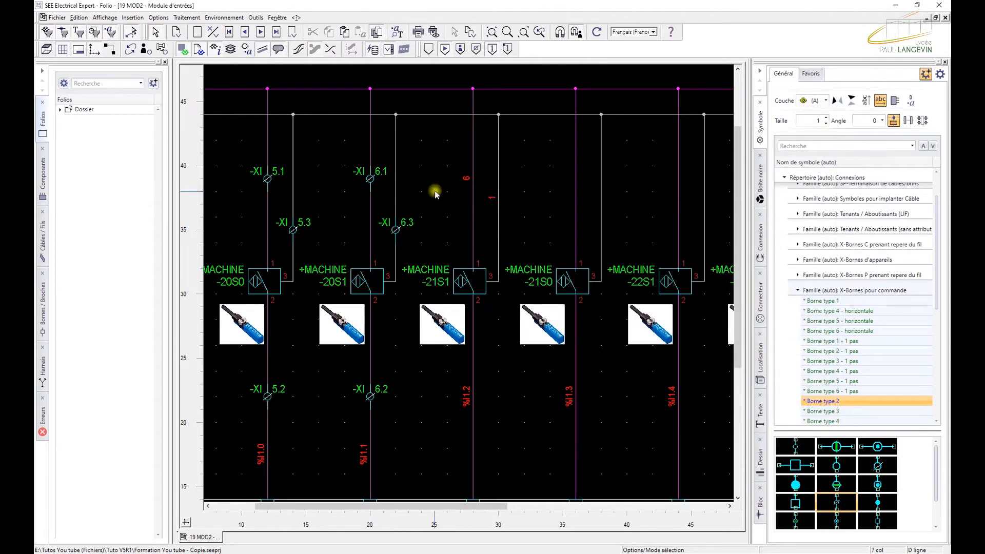
{"action": "scroll", "coordinate": [444, 232], "scroll_direction": "down", "scroll_amount": 1}
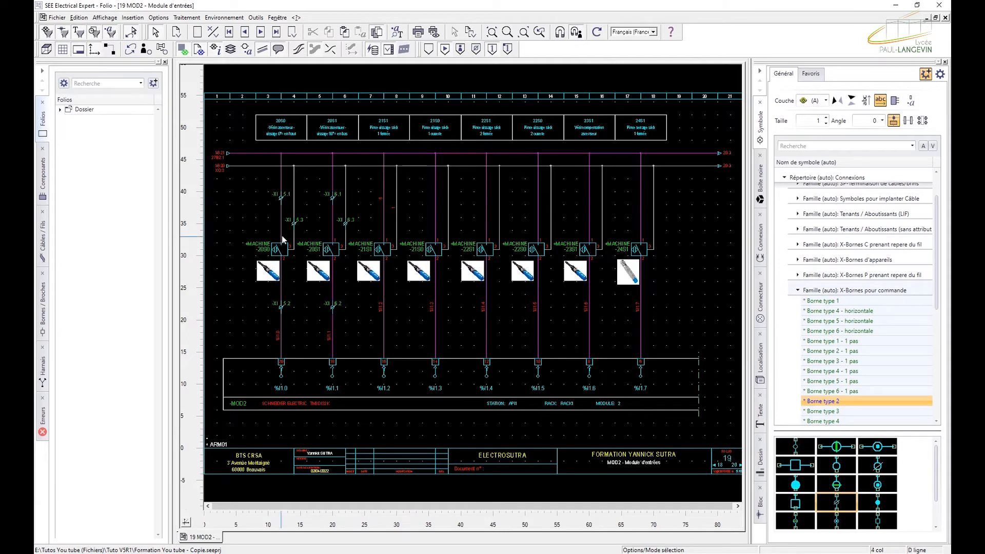
{"action": "scroll", "coordinate": [254, 205], "scroll_direction": "up", "scroll_amount": 1}
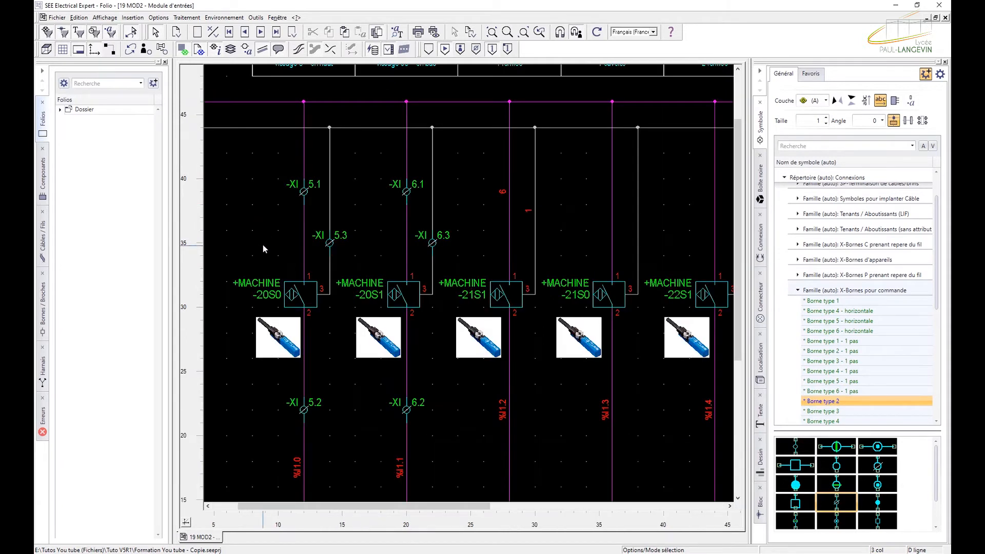
{"action": "mouse_move", "coordinate": [305, 196]}
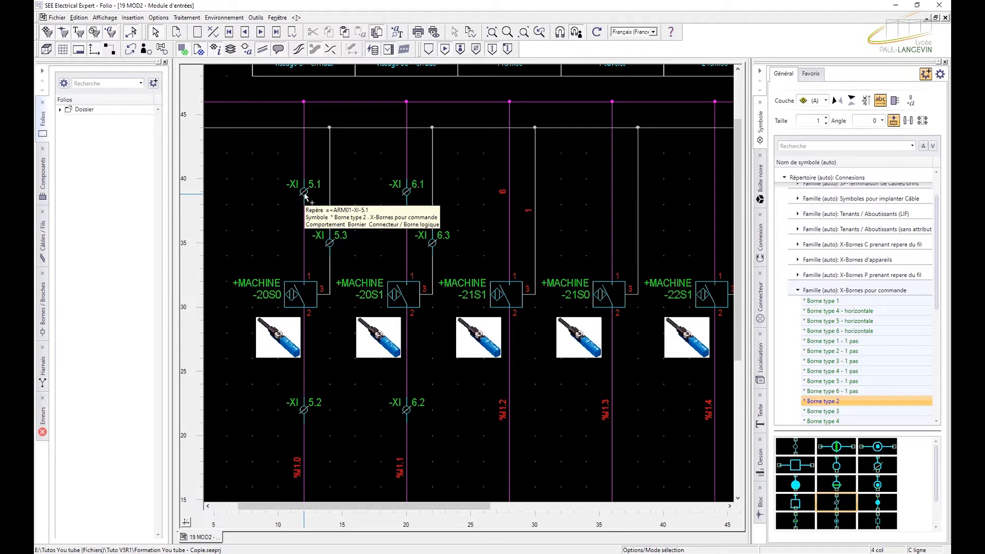
{"action": "left_click", "coordinate": [304, 196]}
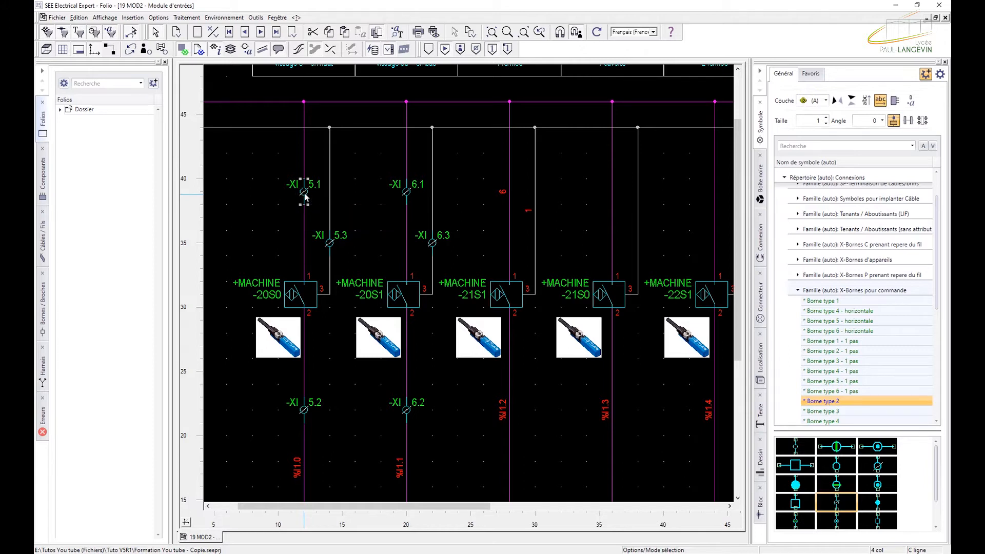
{"action": "right_click", "coordinate": [305, 195]}
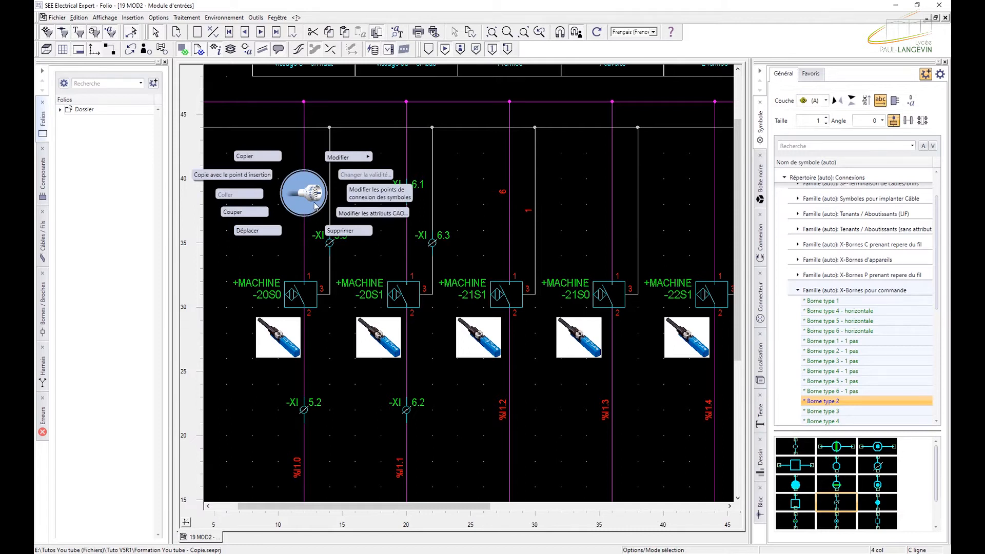
{"action": "left_click", "coordinate": [317, 200]}
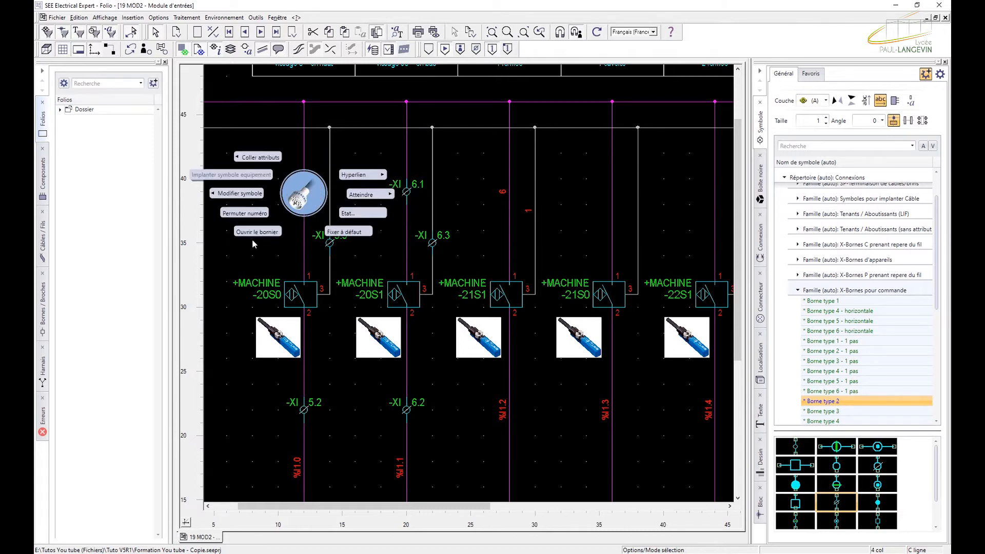
{"action": "left_click", "coordinate": [276, 90]}
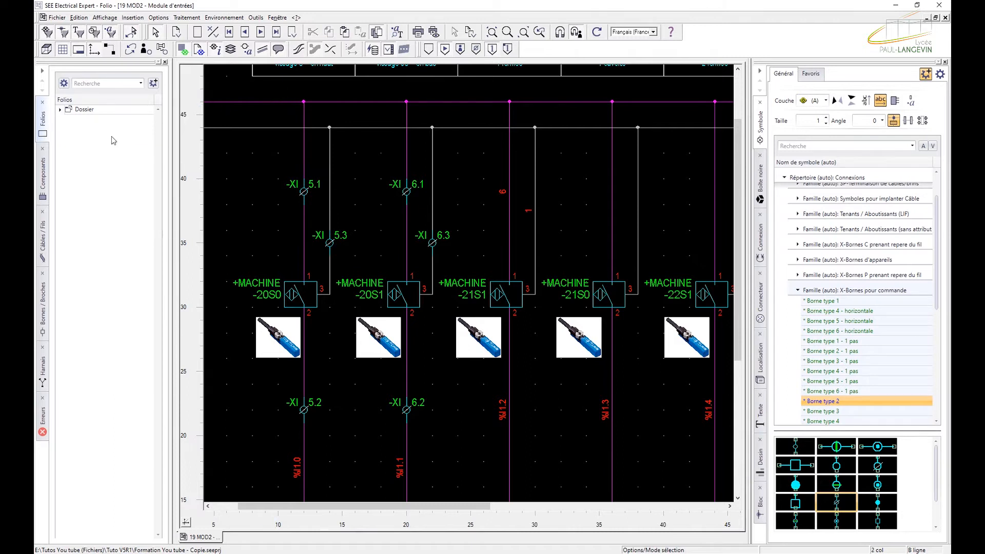
Find terminal block =+ARM01-XI in the project's terminal list and open it in the terminal block editor.
{"action": "left_click", "coordinate": [44, 184]}
{"action": "left_click", "coordinate": [45, 311]}
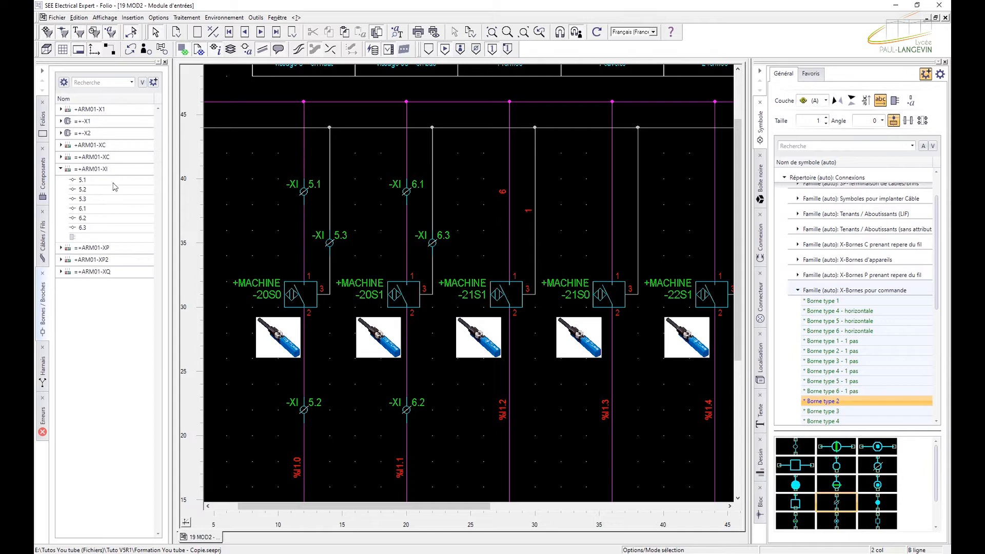
{"action": "left_click", "coordinate": [95, 174]}
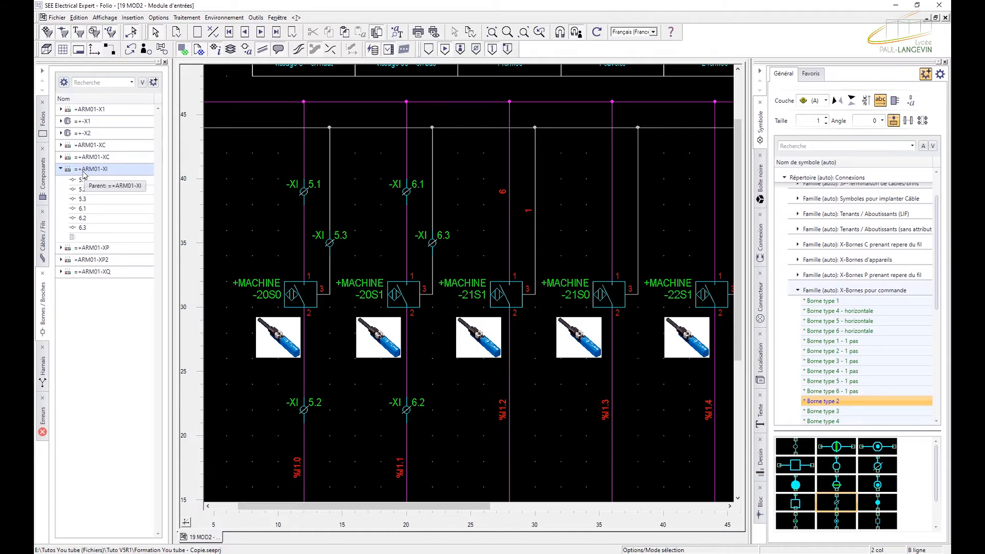
{"action": "right_click", "coordinate": [84, 174]}
{"action": "left_click", "coordinate": [117, 214]}
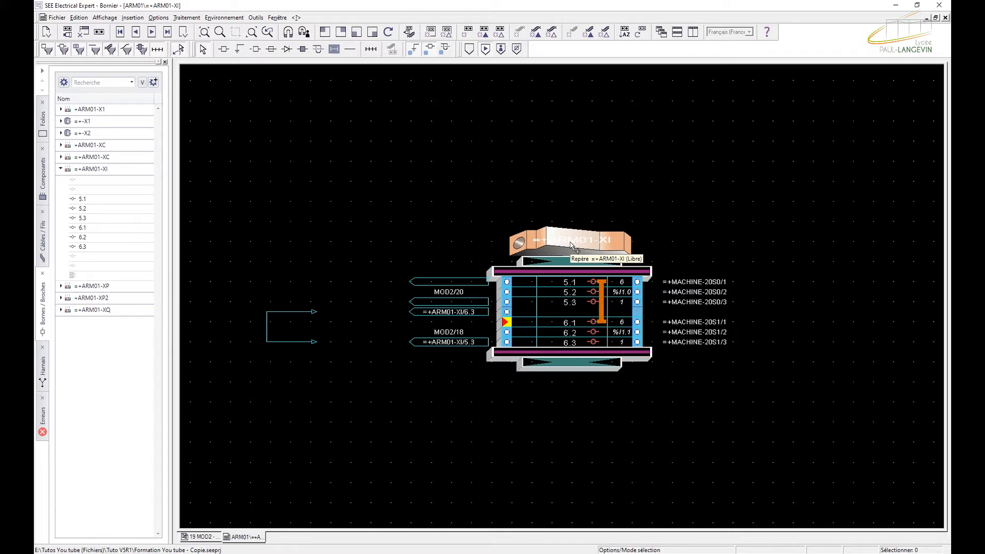
Choose ARM01 as the location in the general settings of terminal block =+ARM01-XI, and close the terminal block explorer.
{"action": "double_click", "coordinate": [571, 243]}
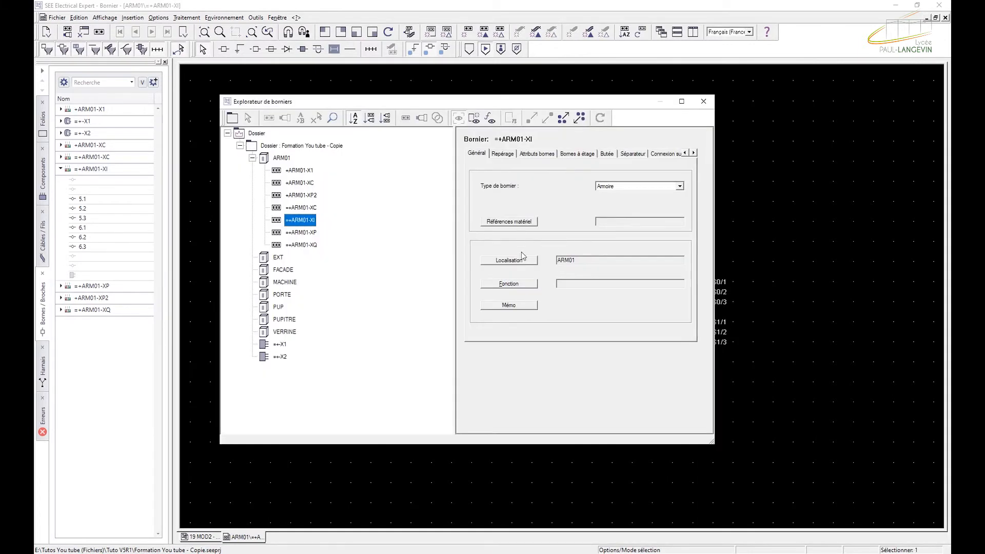
{"action": "left_click", "coordinate": [521, 260]}
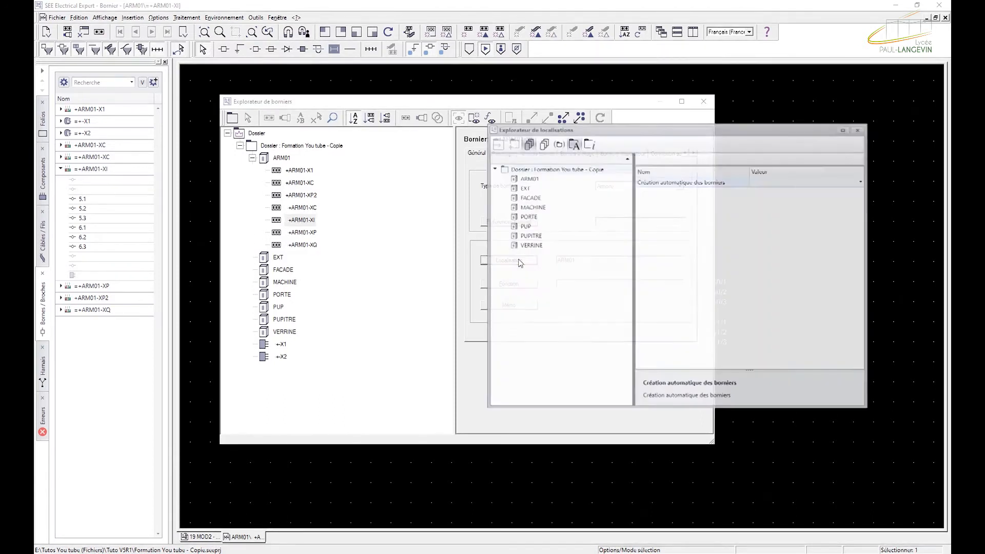
{"action": "double_click", "coordinate": [528, 179]}
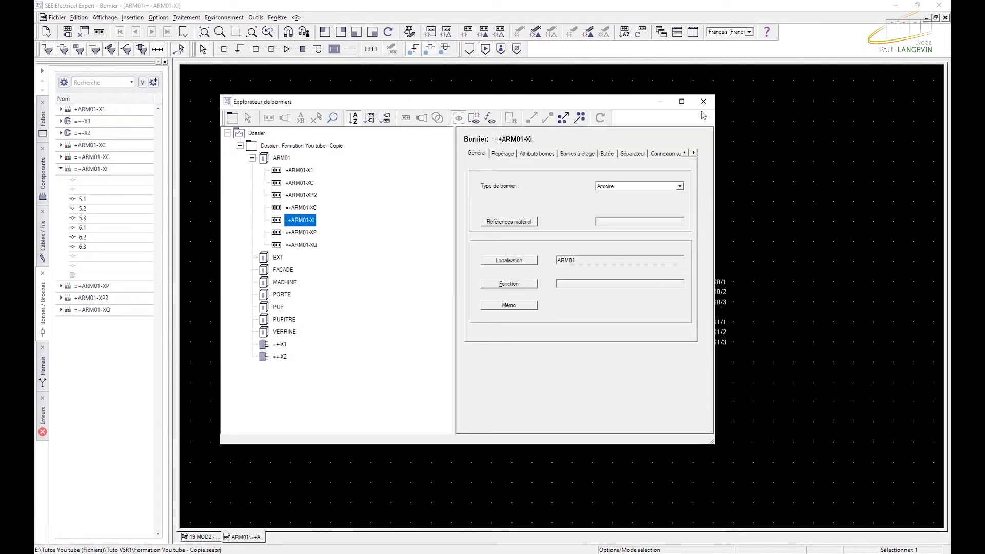
{"action": "left_click_drag", "start_coordinate": [605, 103], "coordinate": [528, 134]}
{"action": "left_click", "coordinate": [626, 137]}
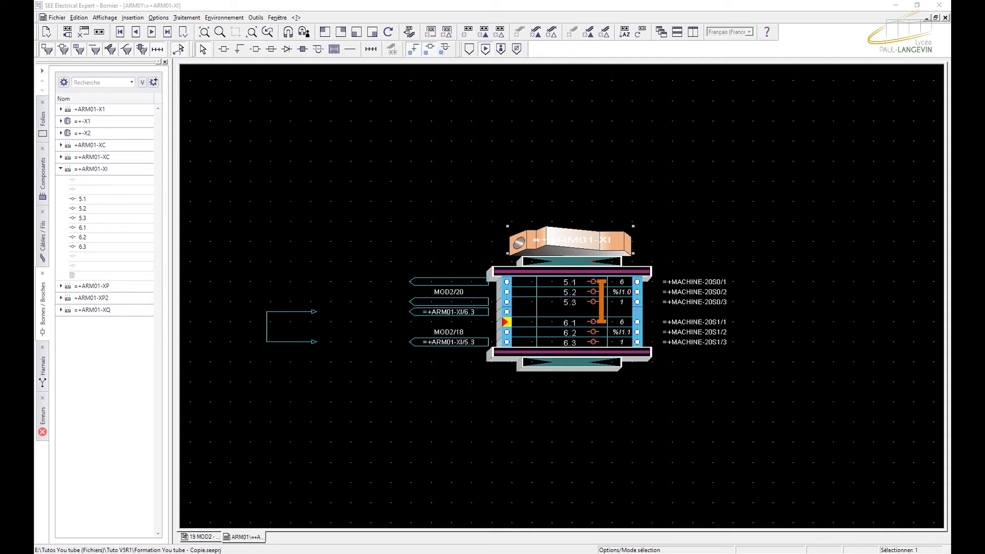
{"action": "left_click", "coordinate": [553, 283]}
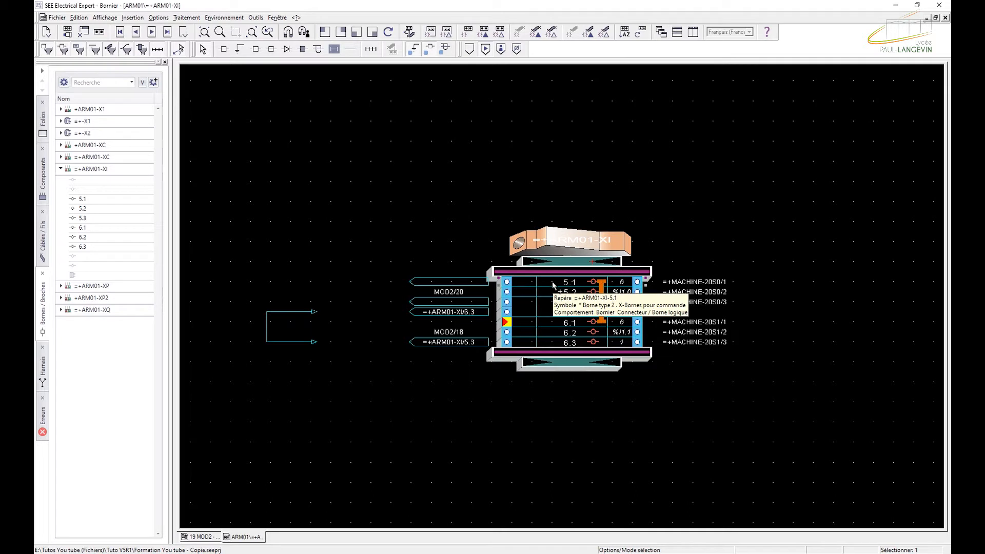
{"action": "double_click", "coordinate": [554, 281]}
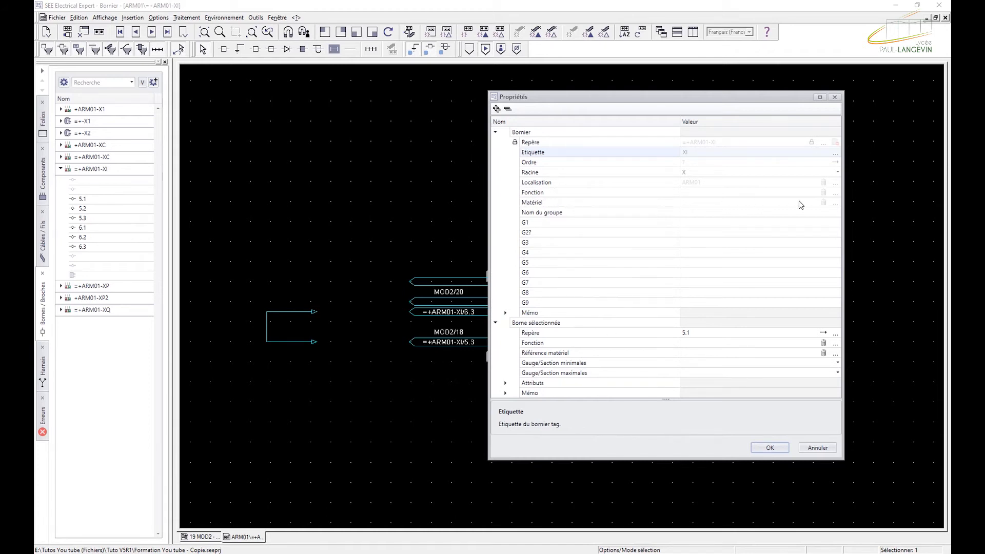
{"action": "left_click", "coordinate": [836, 203]}
{"action": "left_click_drag", "start_coordinate": [705, 100], "coordinate": [635, 103]}
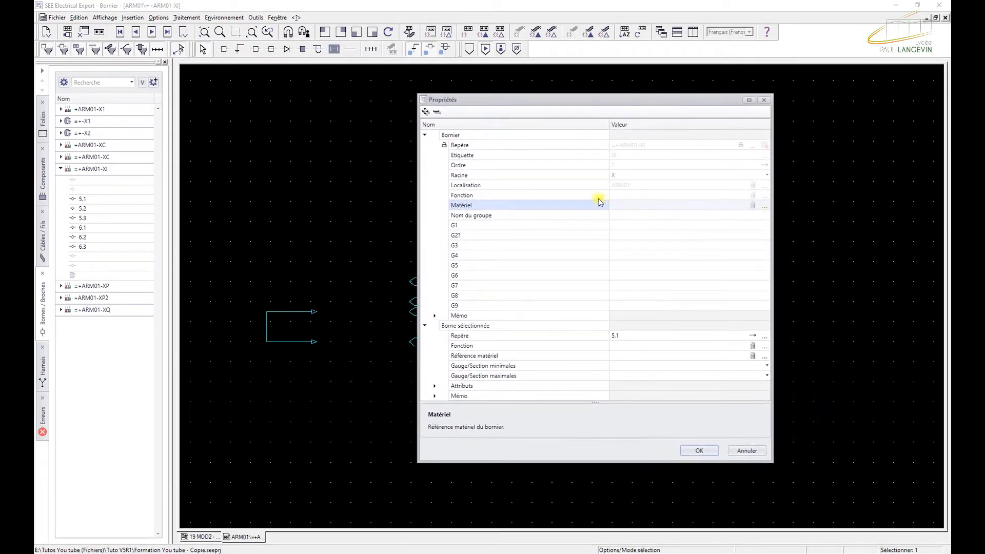
{"action": "key", "text": "Escape"}
Assign material reference 2002-3201 to terminal 5.1 in its properties and confirm the change.
{"action": "double_click", "coordinate": [555, 283]}
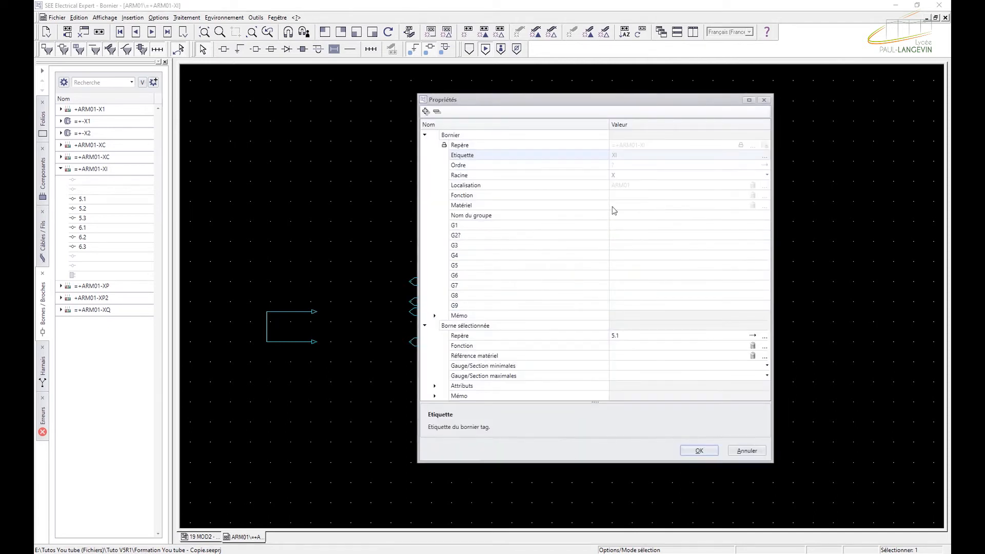
{"action": "left_click", "coordinate": [761, 206]}
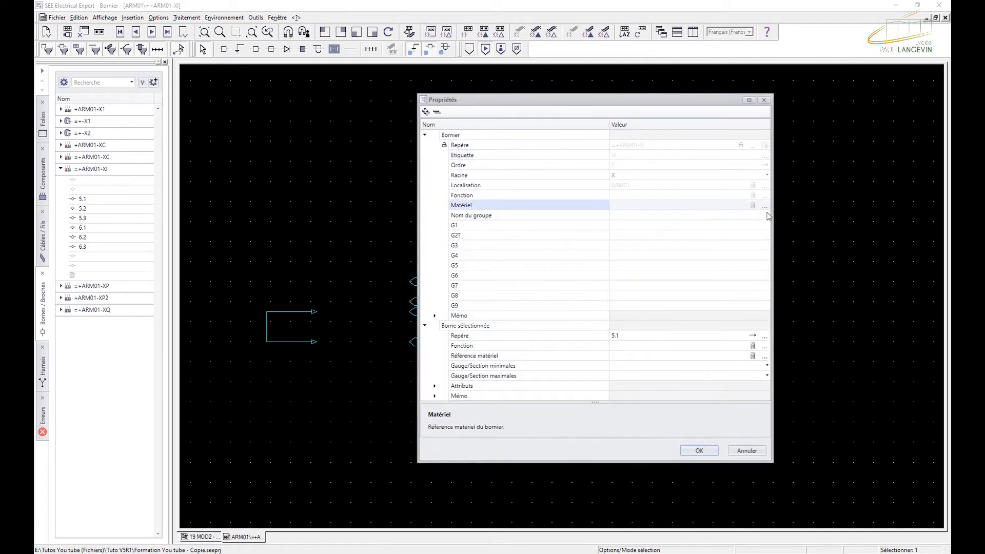
{"action": "left_click", "coordinate": [765, 356]}
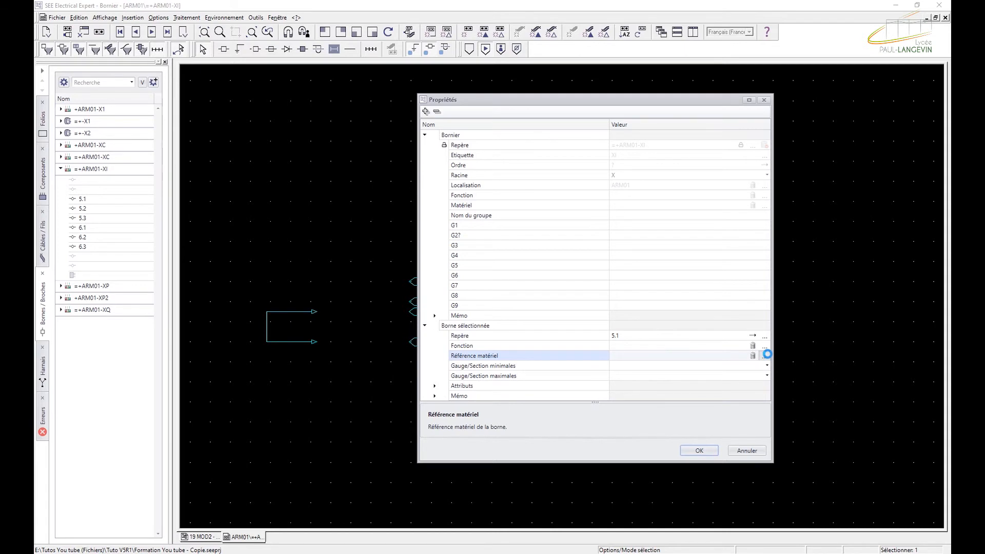
{"action": "left_click", "coordinate": [765, 354]}
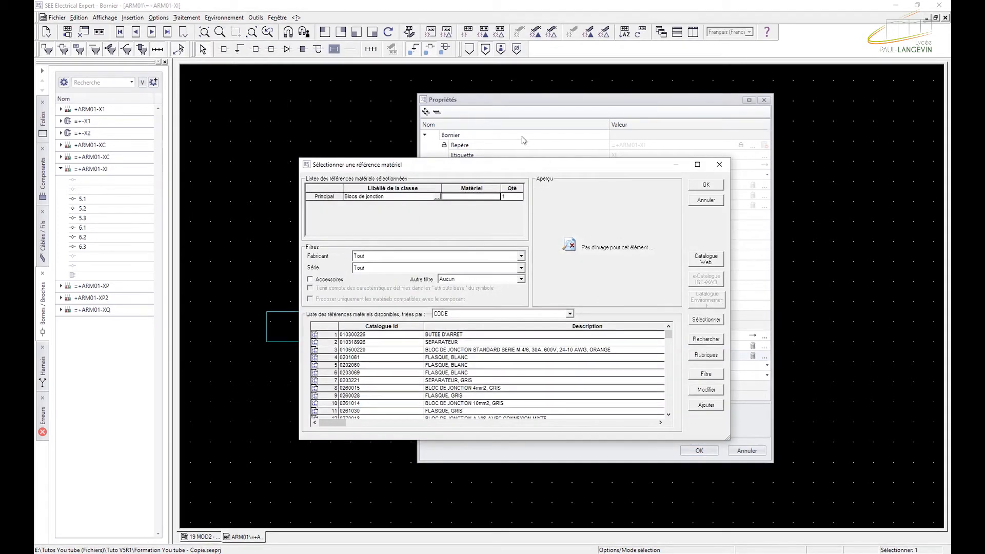
{"action": "left_click", "coordinate": [479, 200]}
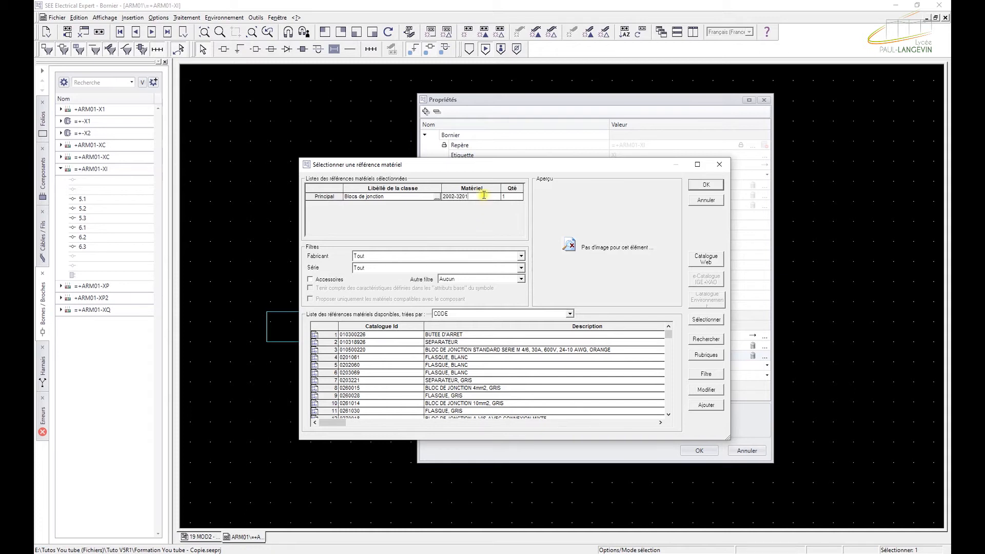
{"action": "left_click", "coordinate": [694, 185]}
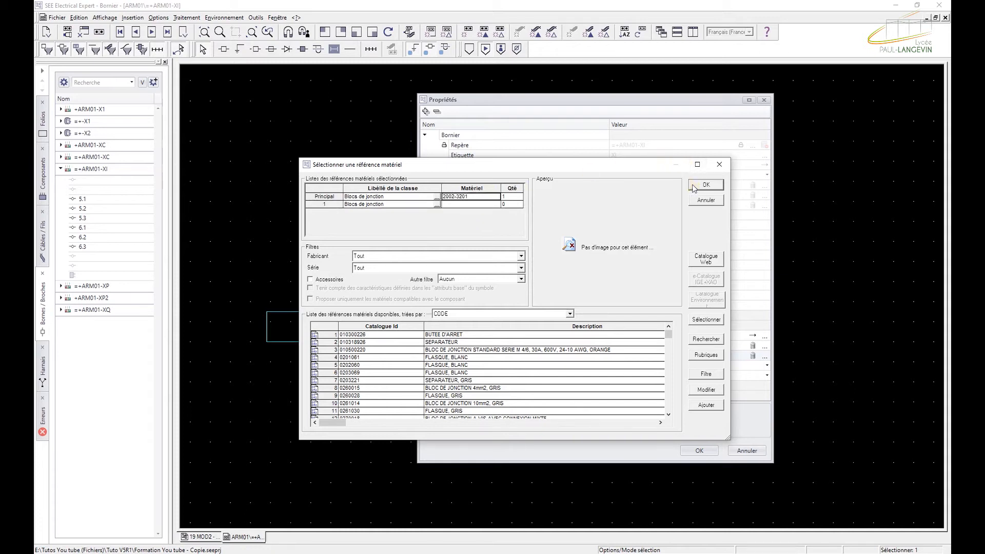
{"action": "left_click", "coordinate": [698, 186]}
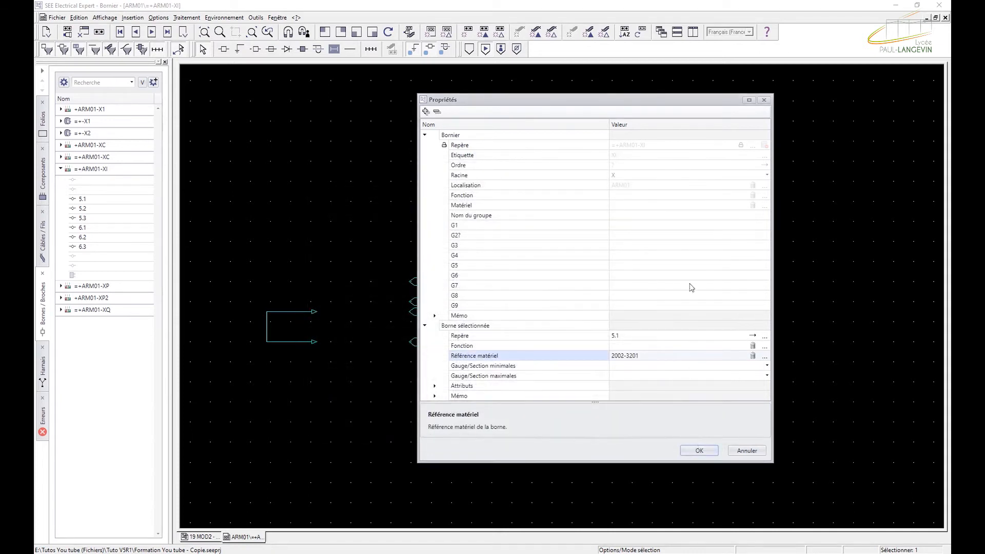
{"action": "left_click_drag", "start_coordinate": [655, 100], "coordinate": [790, 93]}
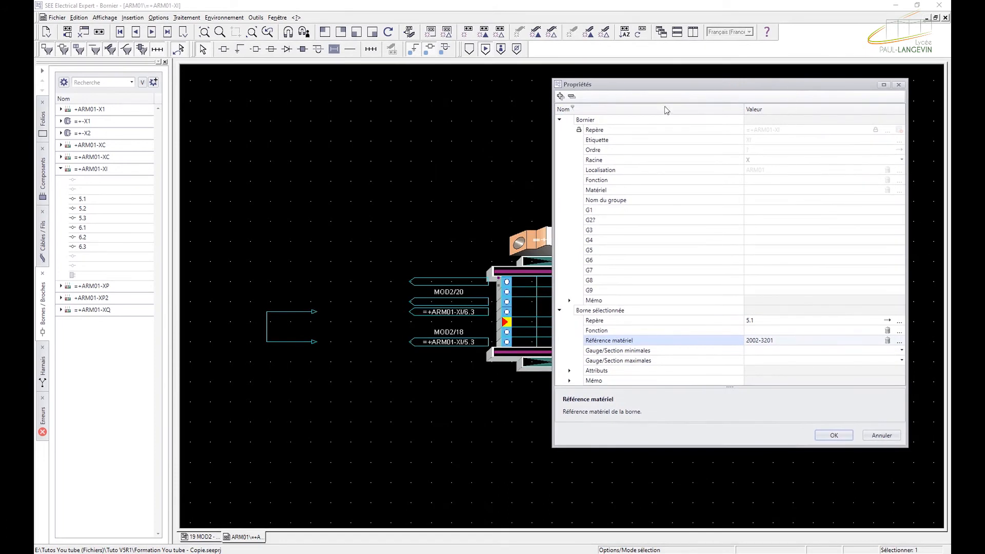
{"action": "left_click_drag", "start_coordinate": [687, 88], "coordinate": [268, 97]}
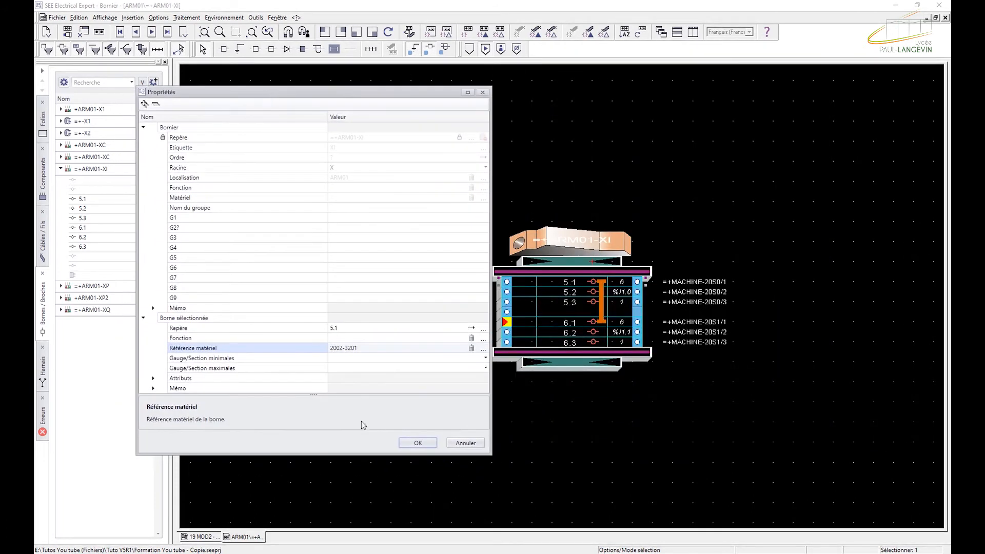
{"action": "left_click", "coordinate": [409, 443]}
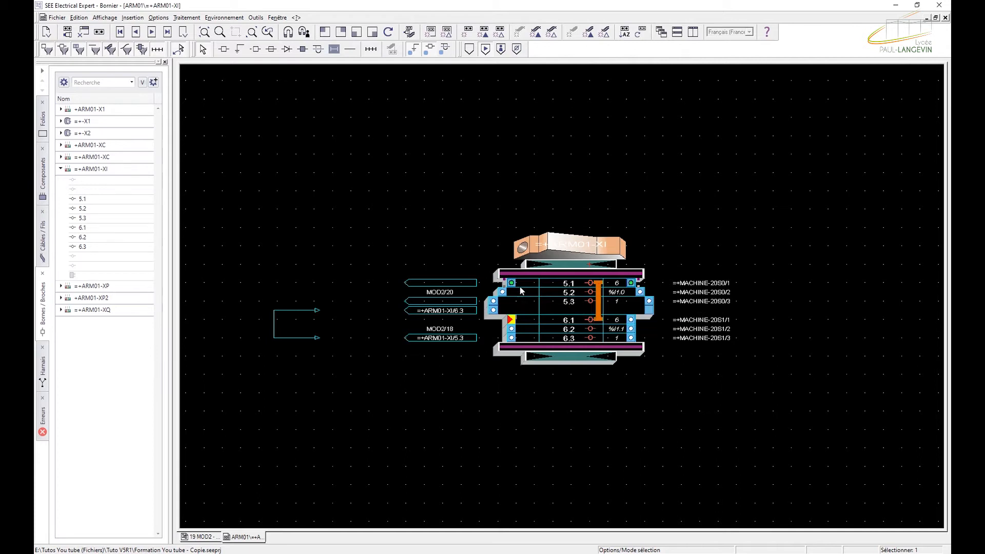
Copy the material reference of terminal 5.1 onto terminal 6.1 in the terminal block editor.
{"action": "right_click", "coordinate": [550, 287]}
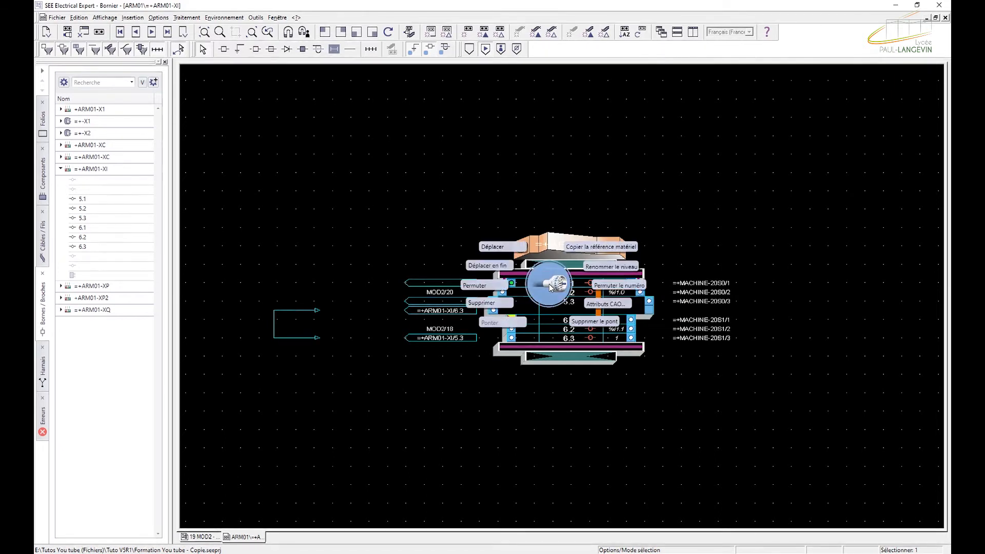
{"action": "left_click", "coordinate": [579, 248]}
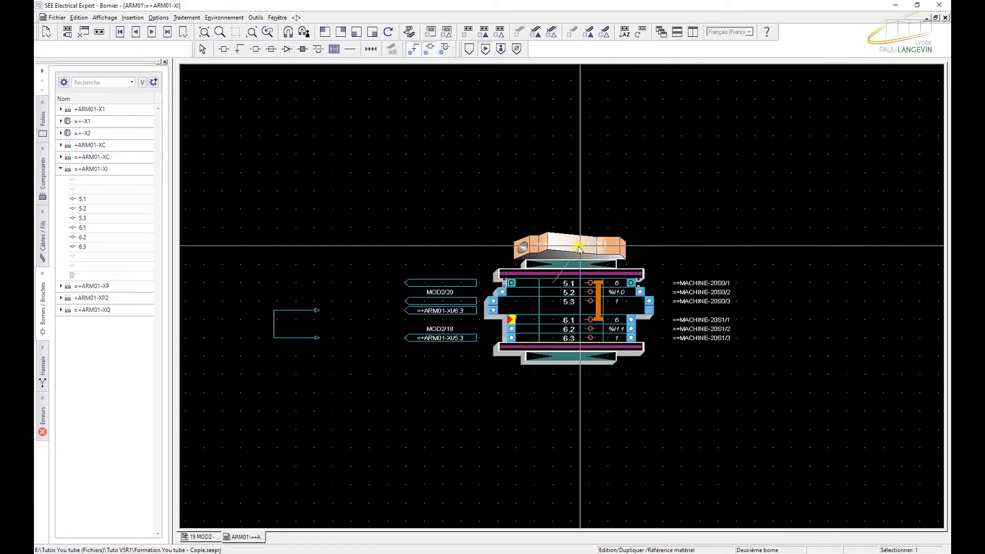
{"action": "left_click", "coordinate": [546, 319]}
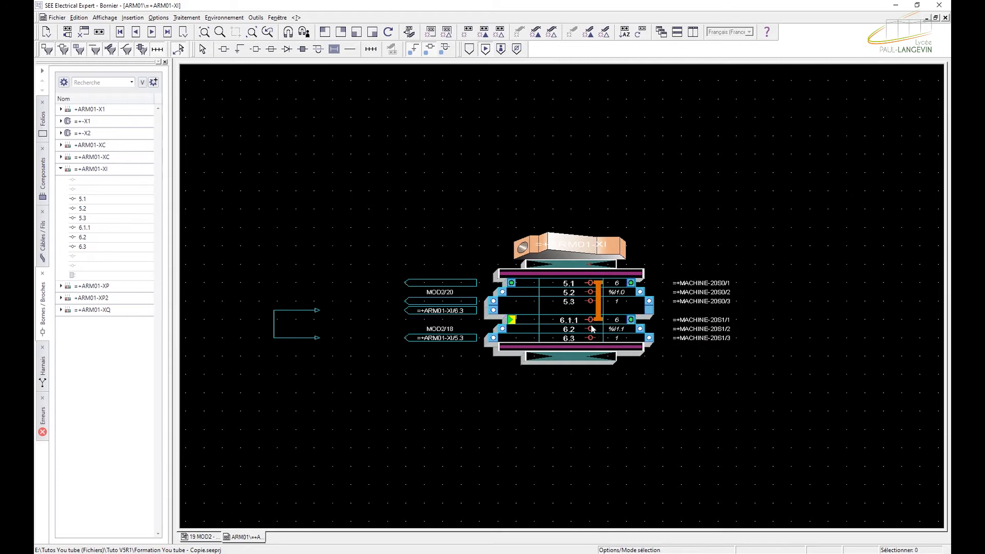
Go from terminal 6.1.1 in the terminal block editor to its symbol on folio 19 MOD2.
{"action": "left_click", "coordinate": [554, 322]}
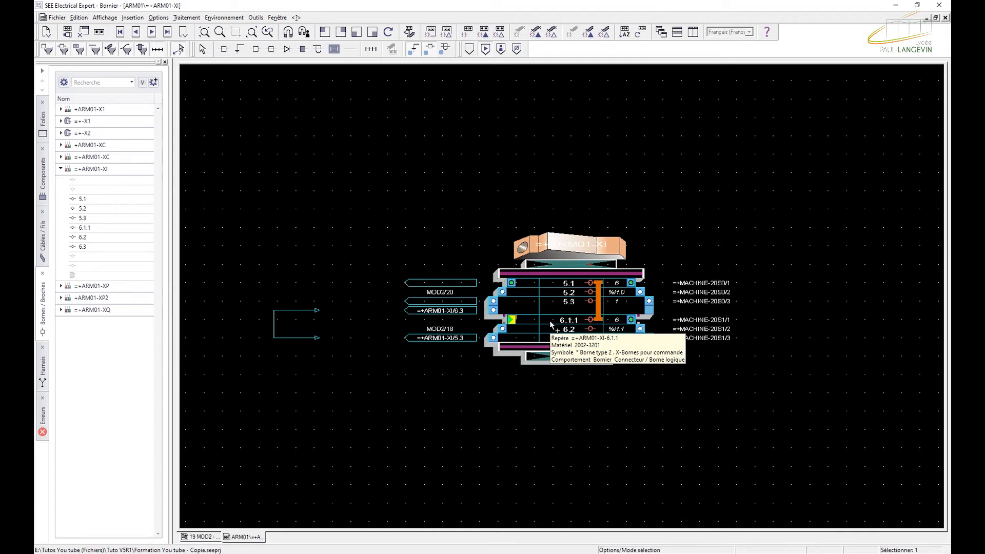
{"action": "right_click", "coordinate": [550, 325]}
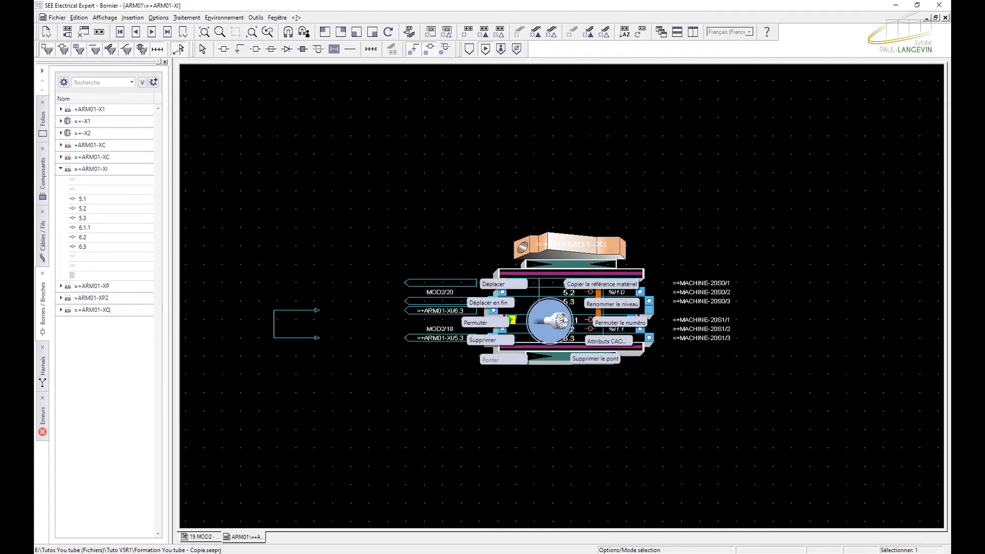
{"action": "left_click", "coordinate": [558, 320]}
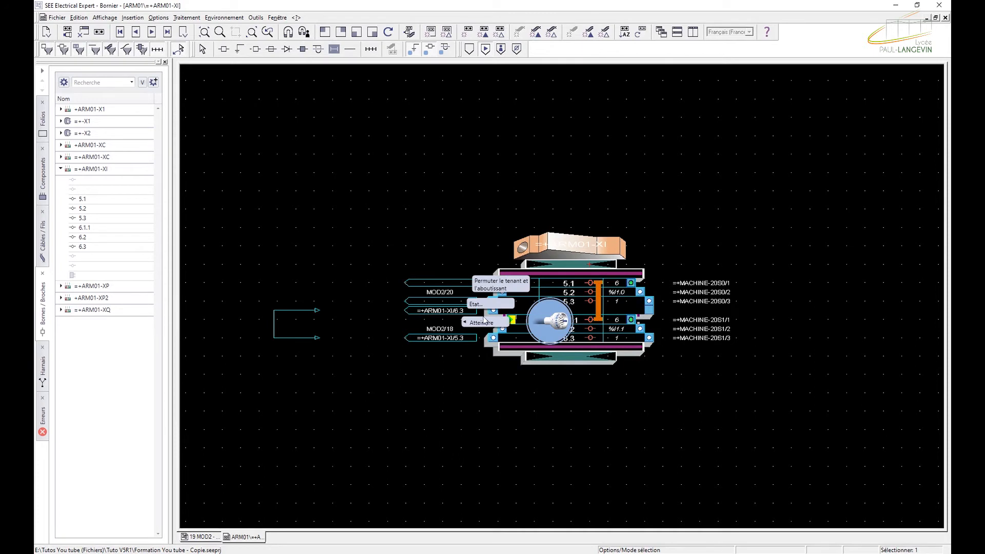
{"action": "left_click", "coordinate": [477, 324]}
{"action": "left_click", "coordinate": [400, 322]}
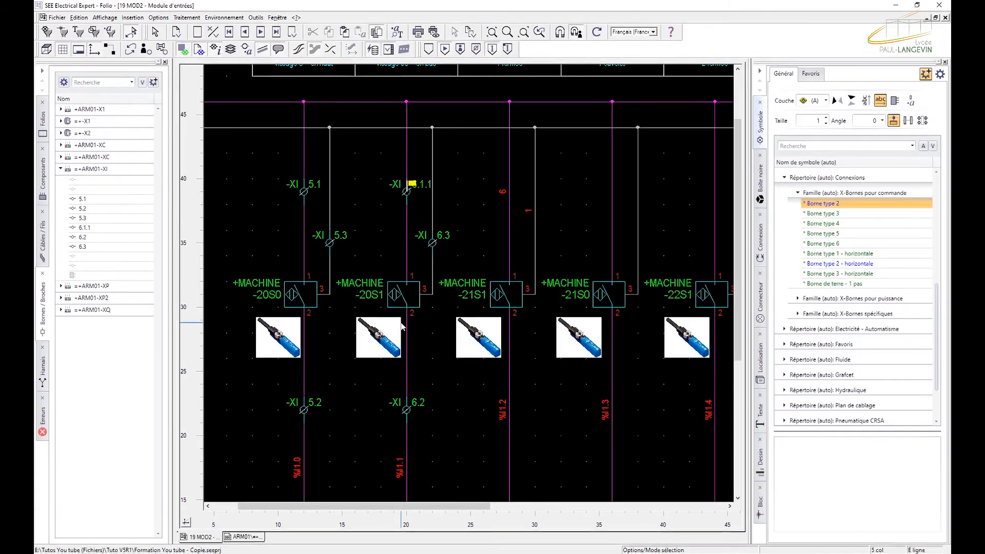
Set the mark of terminal 6.1.1 on sensor -20S1's pin 1 wire back to 6.1.
{"action": "left_click", "coordinate": [406, 191]}
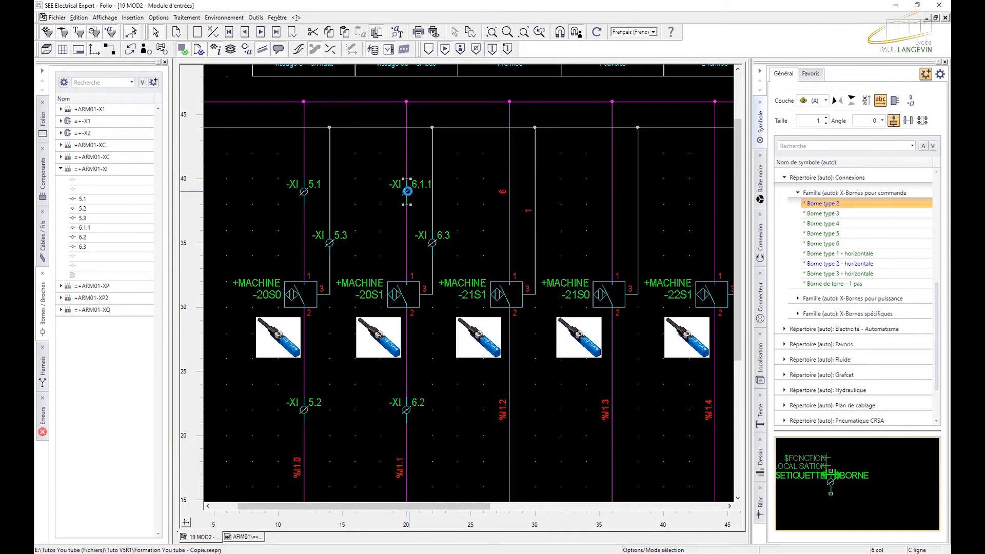
{"action": "double_click", "coordinate": [407, 190]}
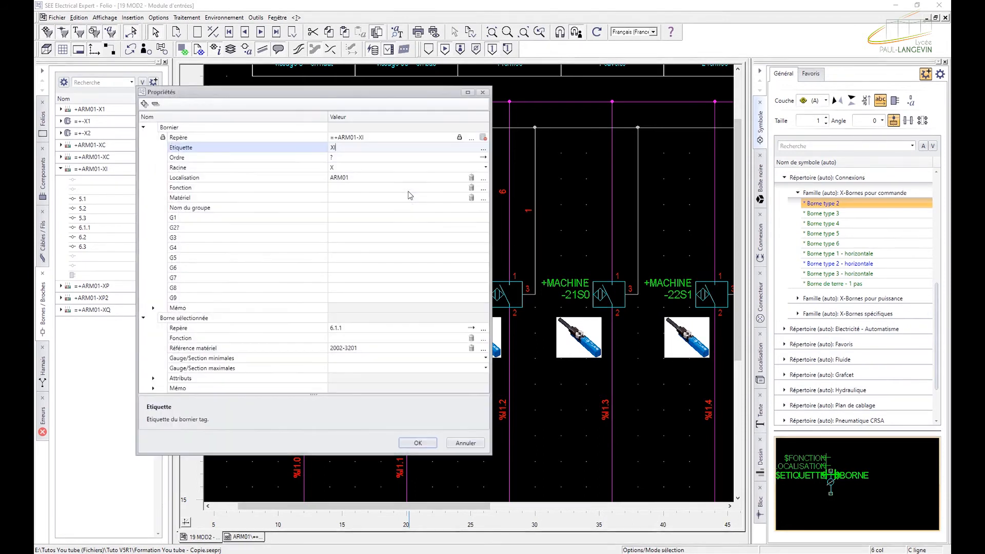
{"action": "left_click", "coordinate": [342, 327]}
{"action": "key", "text": "BackSpace"}
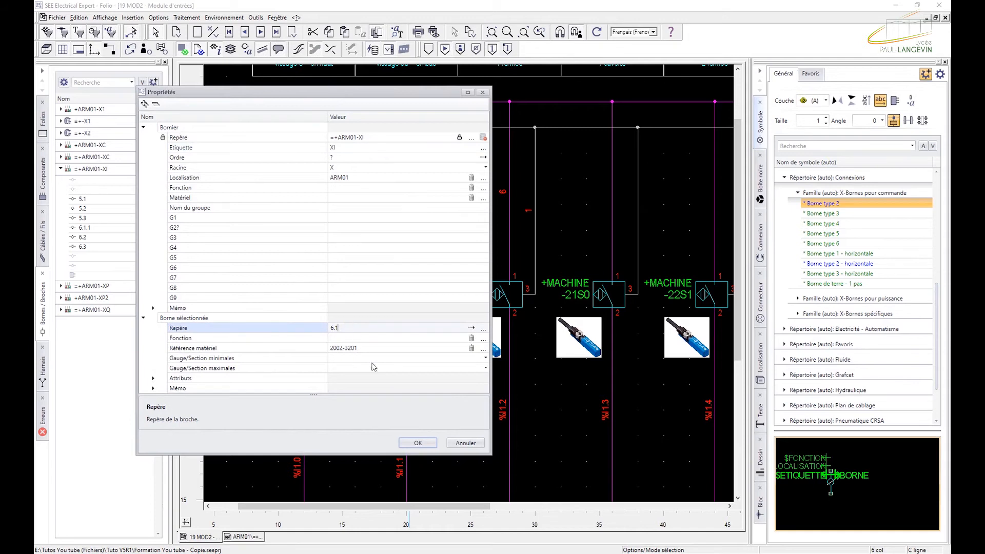
{"action": "left_click", "coordinate": [417, 442]}
{"action": "left_click", "coordinate": [459, 176]}
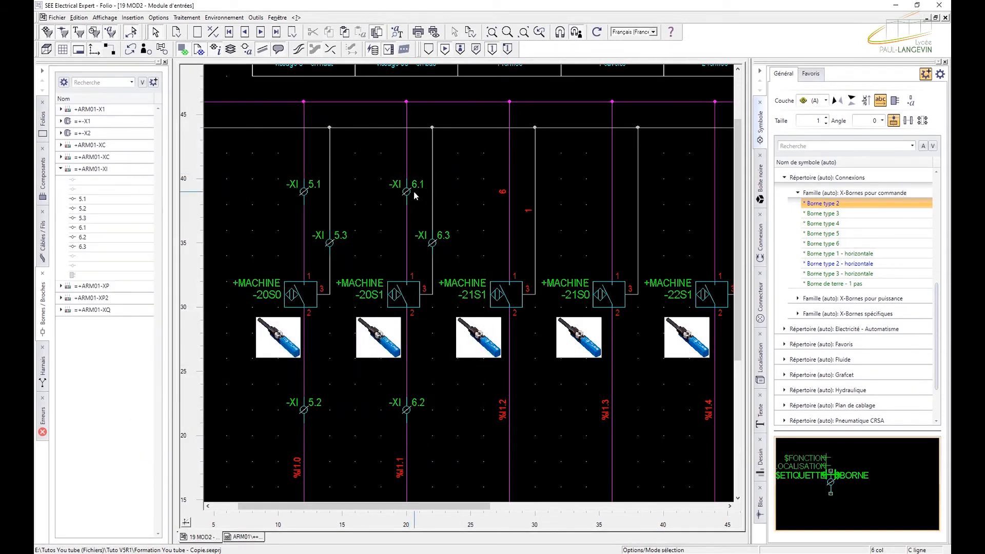
Go from terminal 6.1 on the schematic to its terminal block folio and view the =+ARM01-XI drawing.
{"action": "mouse_move", "coordinate": [408, 193]}
{"action": "right_click", "coordinate": [408, 192]}
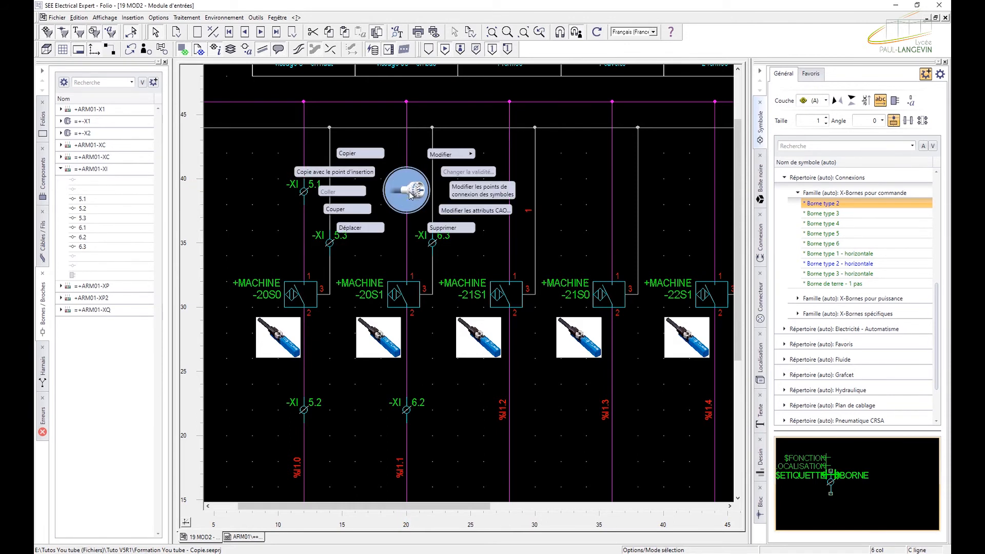
{"action": "left_click", "coordinate": [408, 191]}
{"action": "mouse_move", "coordinate": [459, 193]}
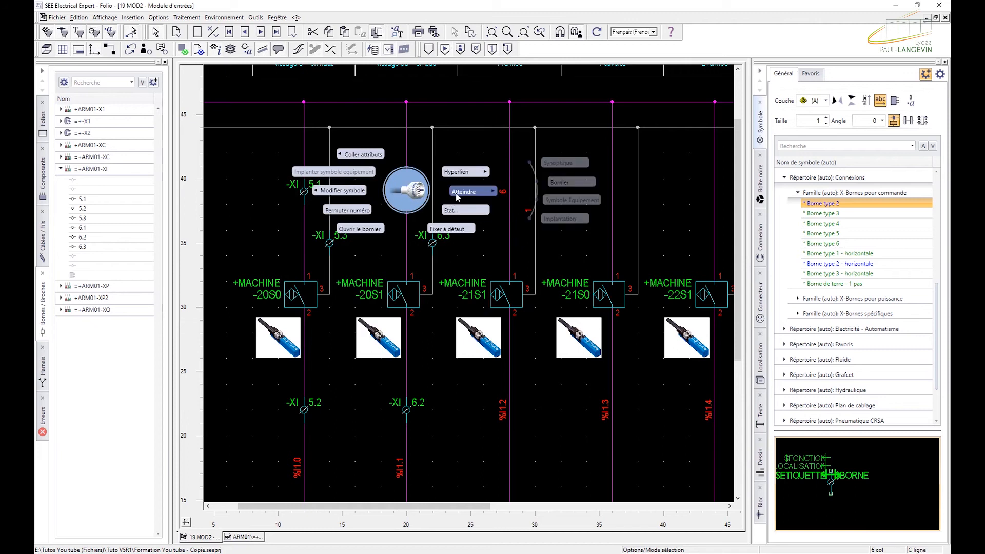
{"action": "left_click", "coordinate": [559, 183]}
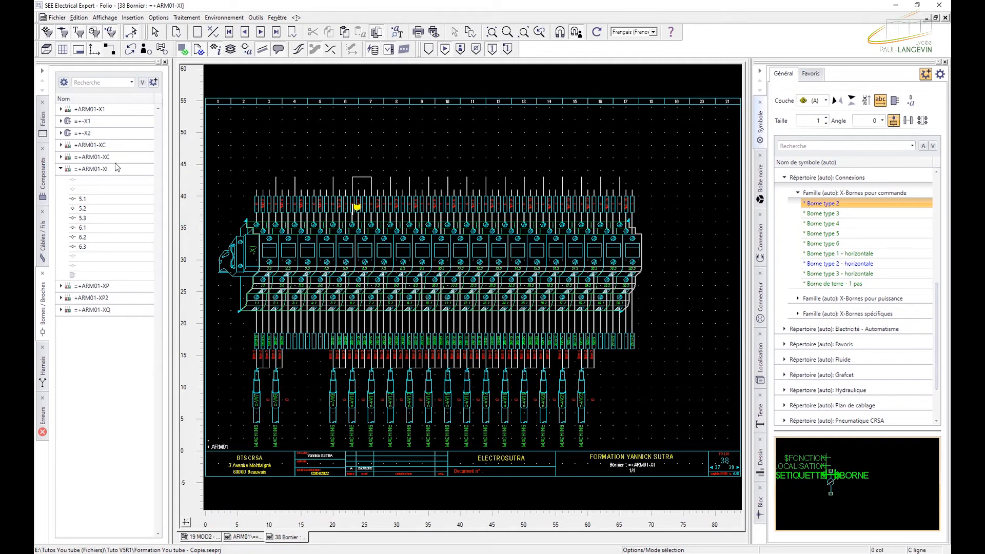
{"action": "left_click", "coordinate": [98, 170]}
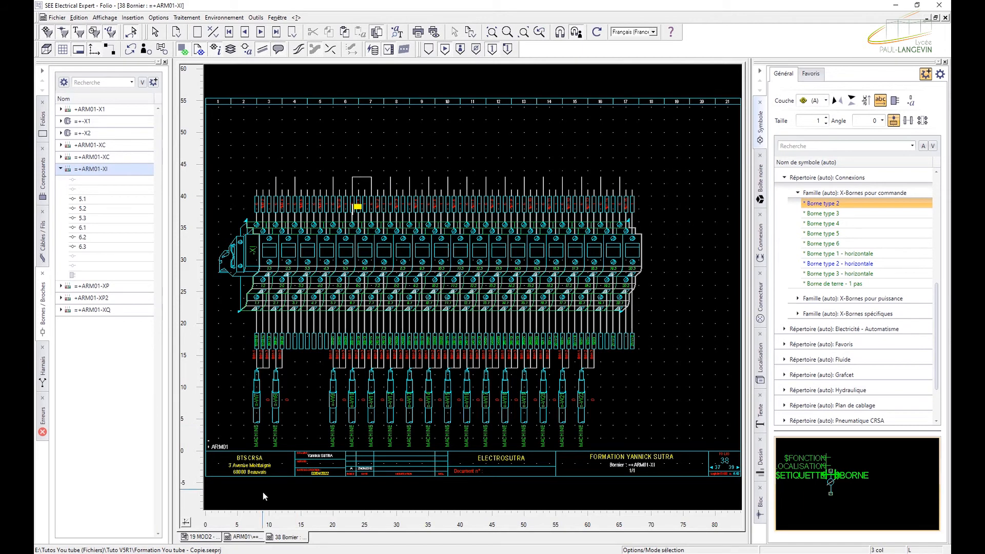
Return to the =+ARM01-XI terminal block editor, generate the block's folios, and close the generation window.
{"action": "left_click", "coordinate": [239, 537]}
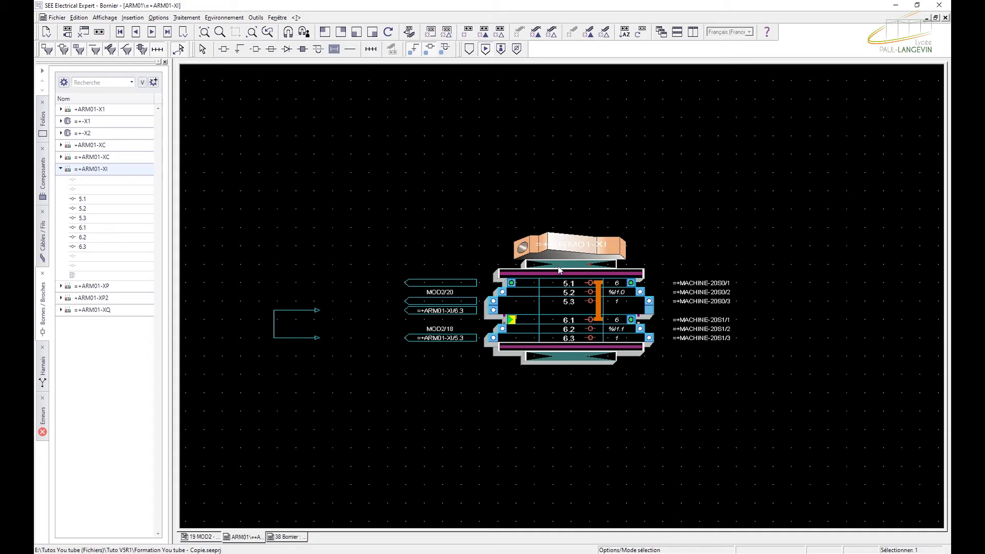
{"action": "mouse_move", "coordinate": [557, 285]}
{"action": "mouse_move", "coordinate": [515, 280]}
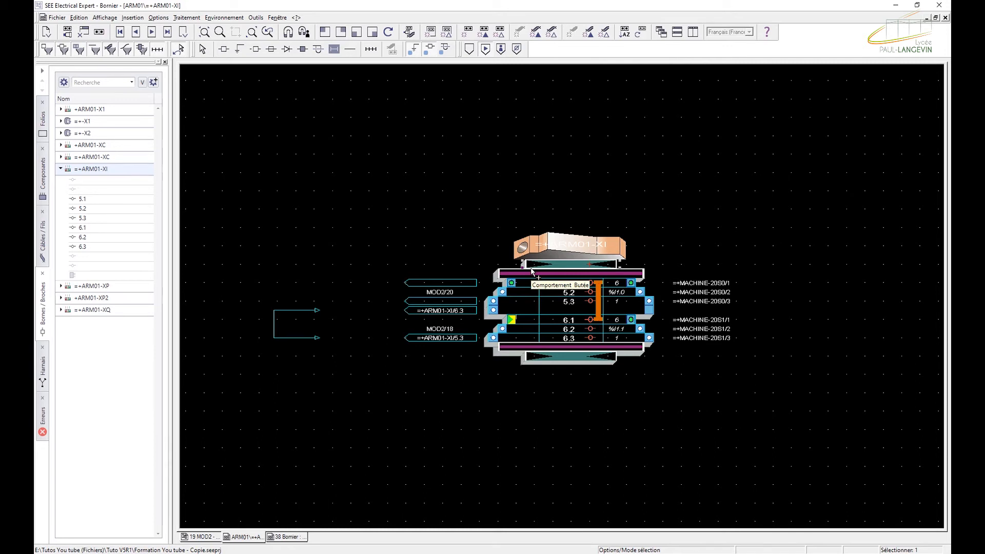
{"action": "right_click", "coordinate": [571, 250]}
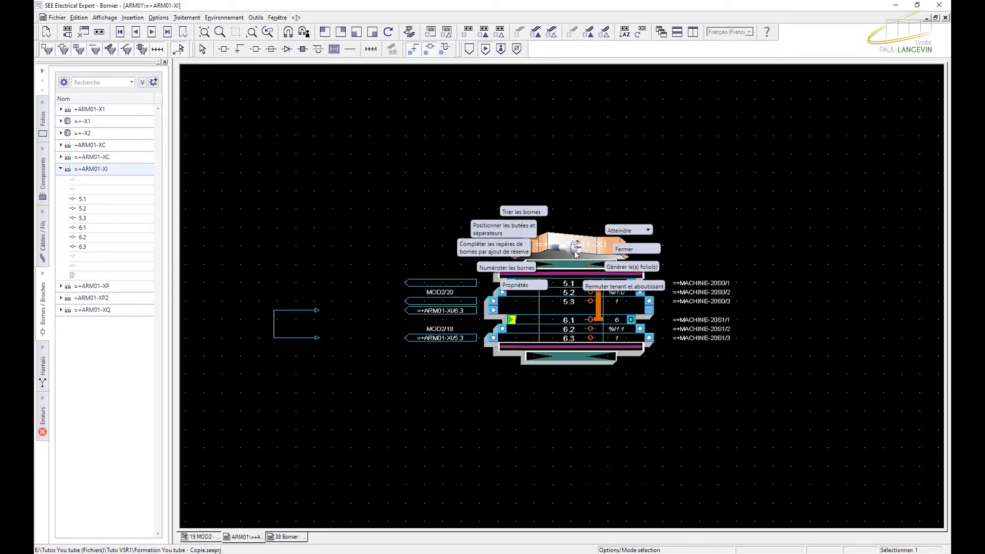
{"action": "left_click", "coordinate": [623, 268]}
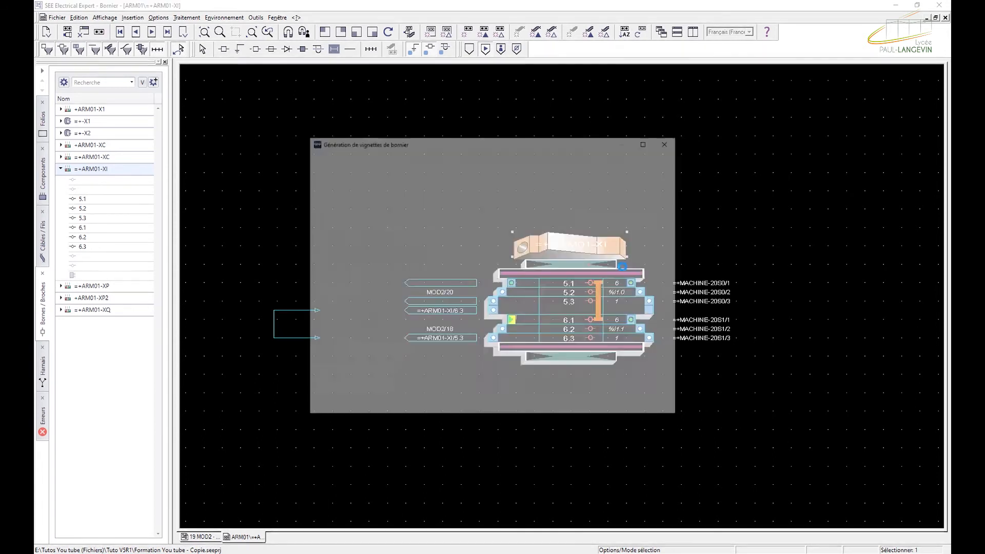
{"action": "left_click", "coordinate": [669, 141]}
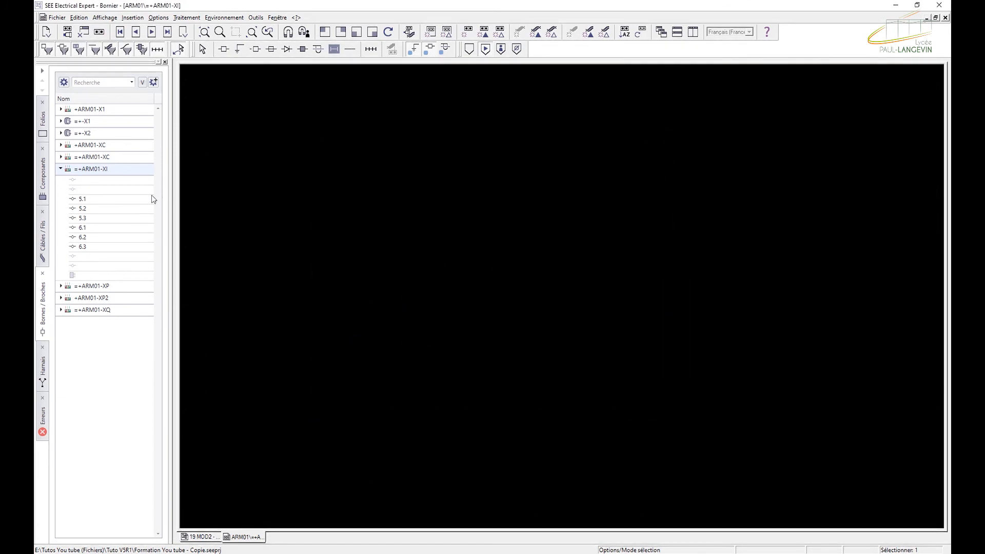
Expand the project's folio tree down to the SCHEMA folios and widen the folio list to show the full titles.
{"action": "left_click", "coordinate": [43, 123]}
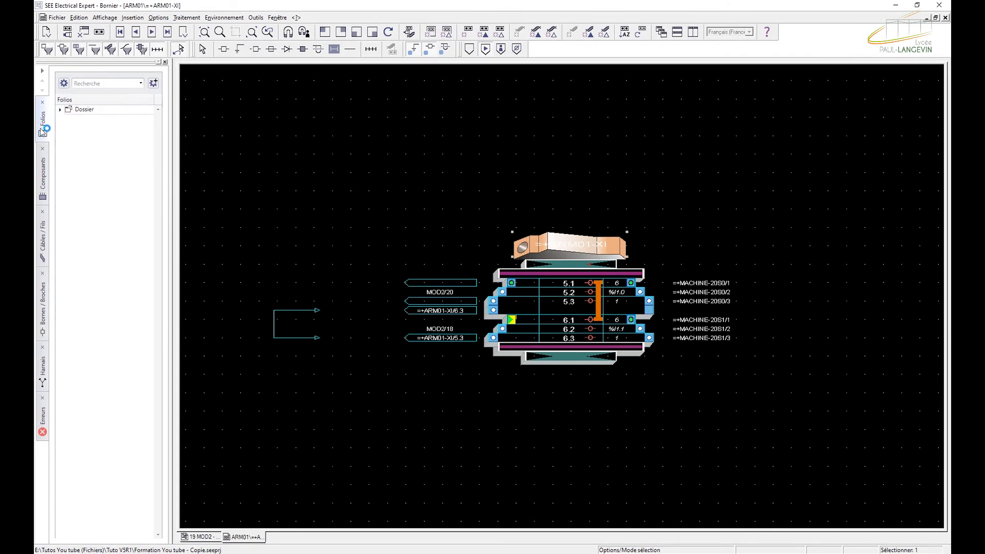
{"action": "left_click", "coordinate": [60, 110]}
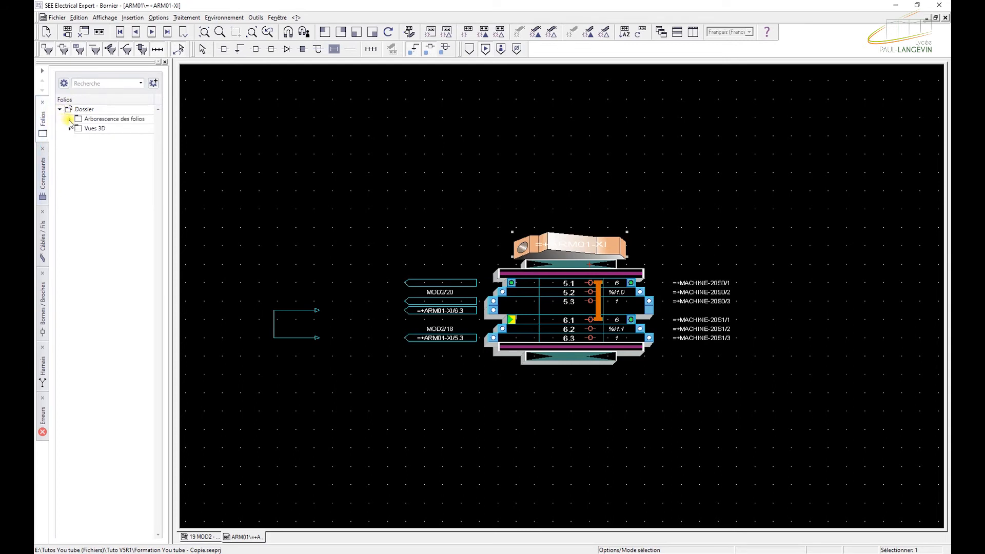
{"action": "left_click", "coordinate": [69, 119]}
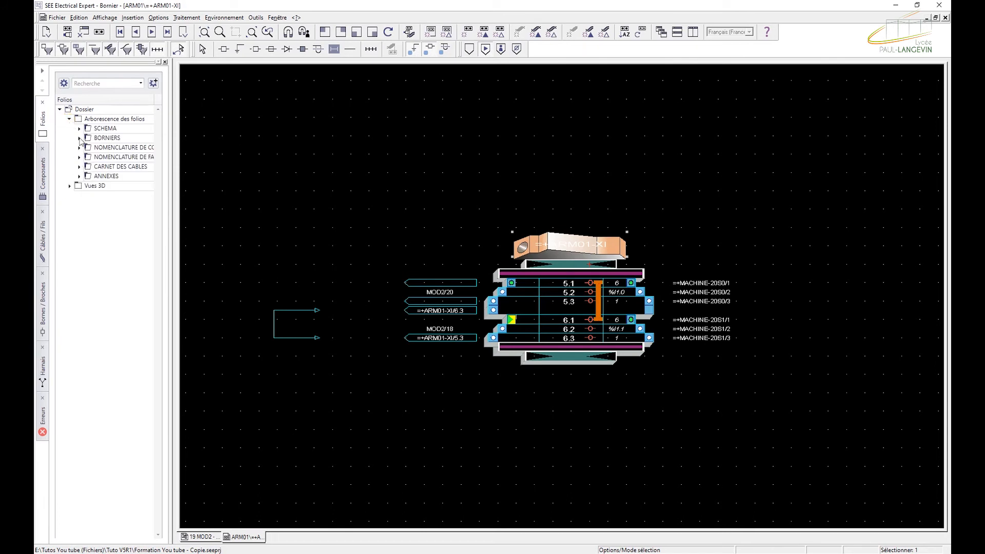
{"action": "left_click", "coordinate": [79, 129]}
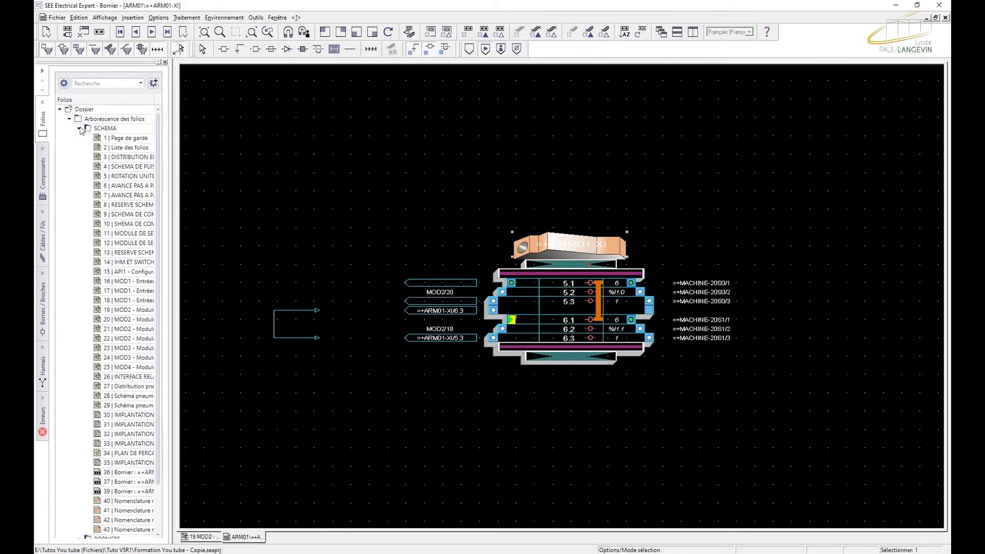
{"action": "scroll", "coordinate": [92, 311], "scroll_direction": "down", "scroll_amount": 1}
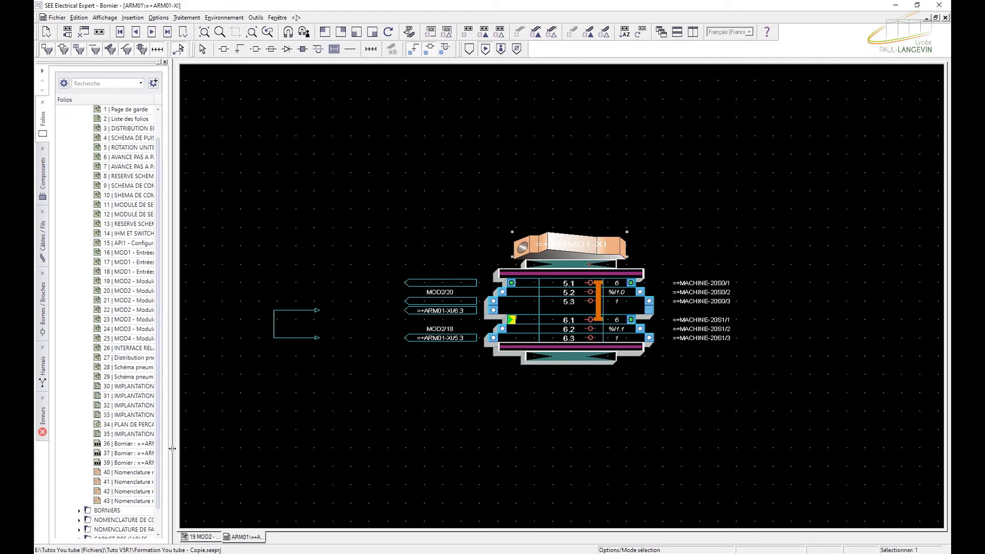
{"action": "left_click_drag", "start_coordinate": [171, 448], "coordinate": [280, 450]}
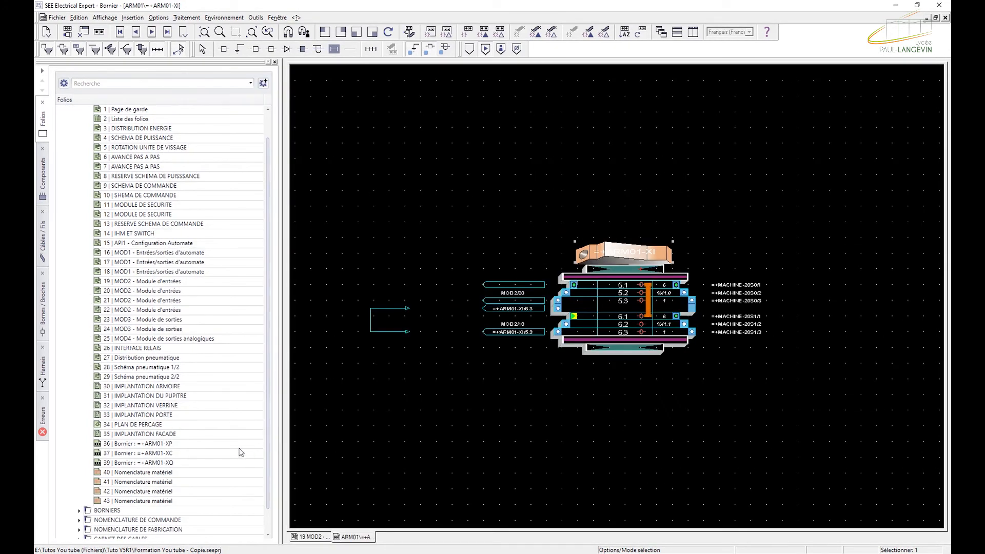
Open folio 8 Terminal Strip: =+ARM01-XI from the BORNIERS group and examine its three-level terminal drawing.
{"action": "left_click", "coordinate": [79, 511]}
{"action": "scroll", "coordinate": [118, 498], "scroll_direction": "down", "scroll_amount": 3}
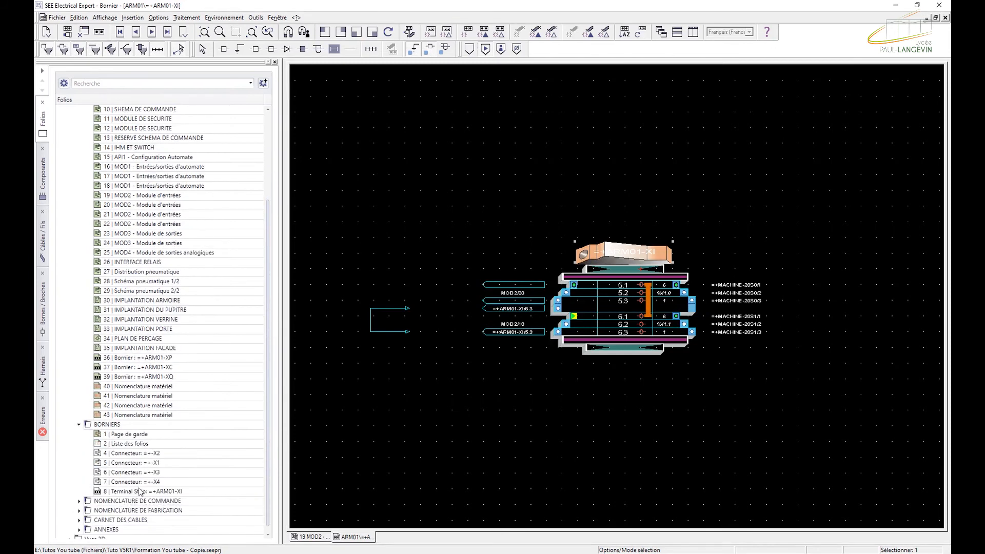
{"action": "left_click", "coordinate": [139, 491]}
{"action": "double_click", "coordinate": [136, 492]}
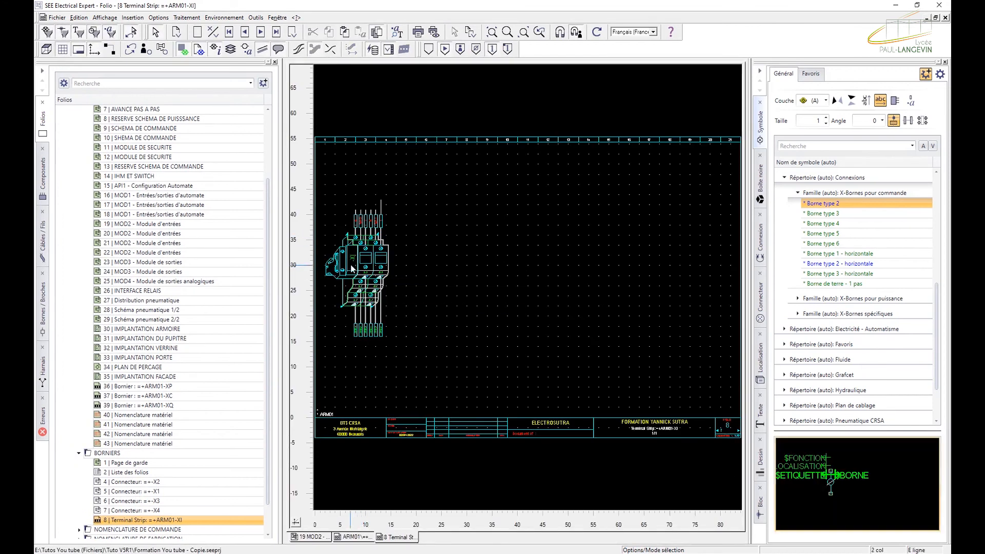
{"action": "scroll", "coordinate": [357, 271], "scroll_direction": "up", "scroll_amount": 2}
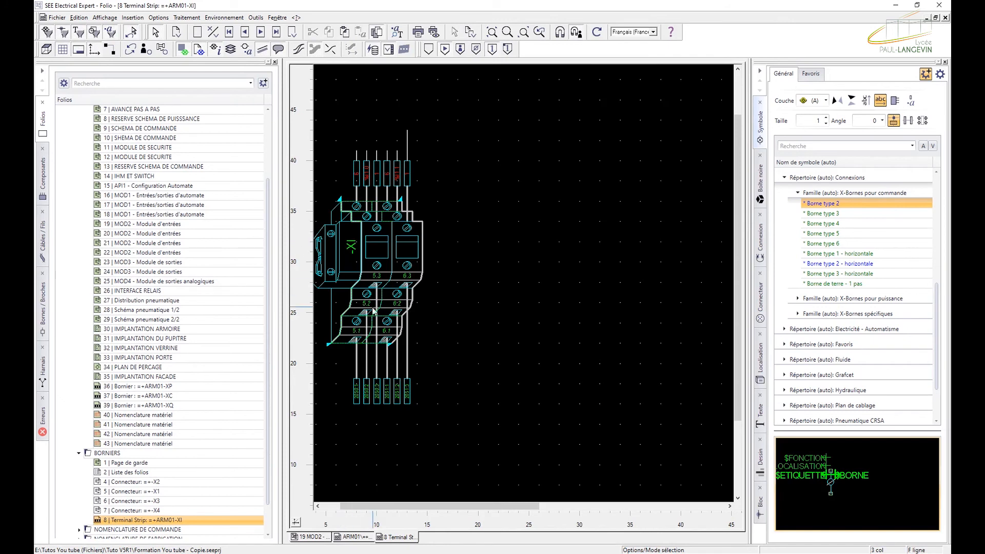
{"action": "mouse_move", "coordinate": [380, 297]}
{"action": "left_click_drag", "start_coordinate": [455, 506], "coordinate": [438, 506]}
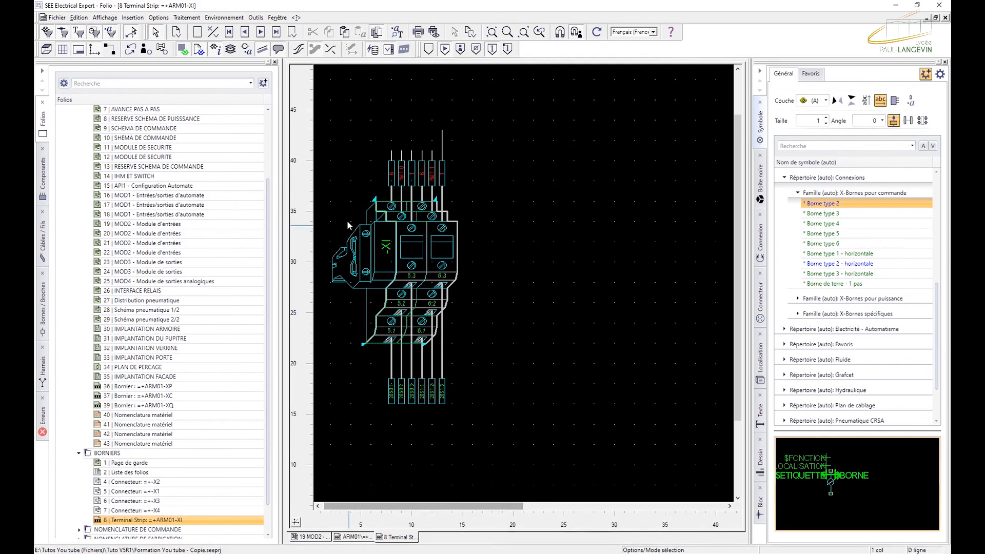
{"action": "mouse_move", "coordinate": [331, 116]}
{"action": "left_mouse_down"}
{"action": "mouse_move", "coordinate": [315, 177]}
{"action": "mouse_move", "coordinate": [388, 410]}
{"action": "mouse_move", "coordinate": [477, 451]}
{"action": "mouse_move", "coordinate": [482, 441]}
{"action": "left_mouse_up"}
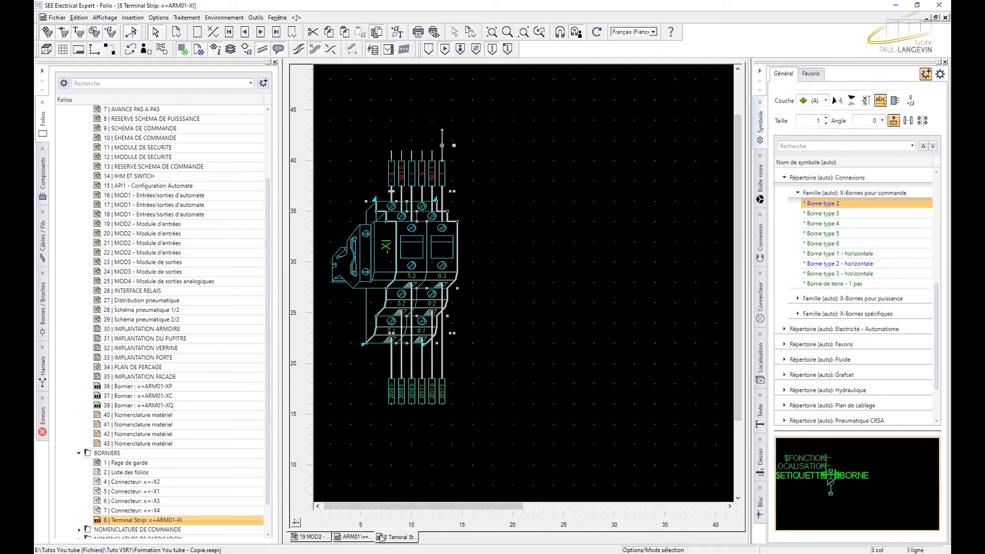
Return to the =+ARM01-XI editor, view the cabinet terminal methods in the folio generation parameters, and close them without changes.
{"action": "left_click", "coordinate": [349, 537]}
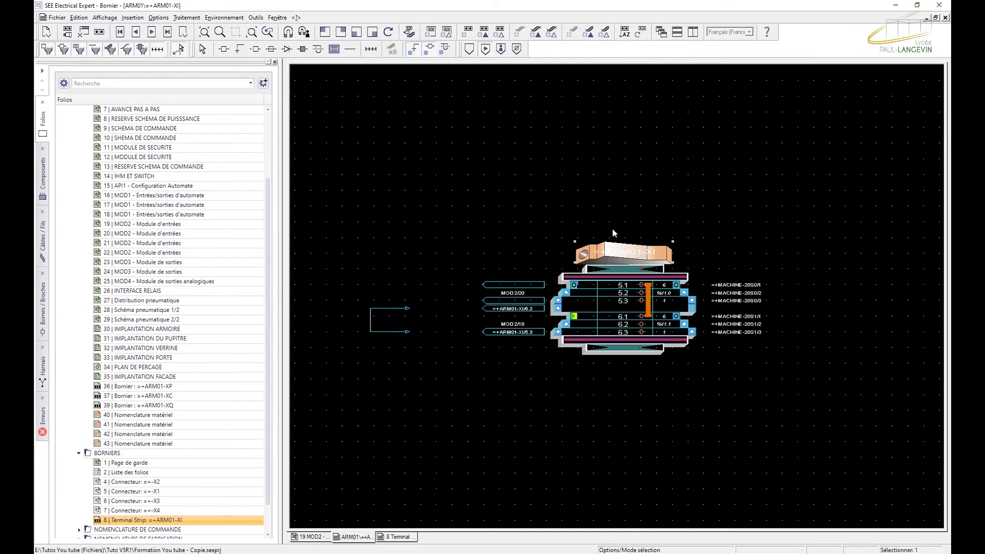
{"action": "left_click", "coordinate": [157, 19]}
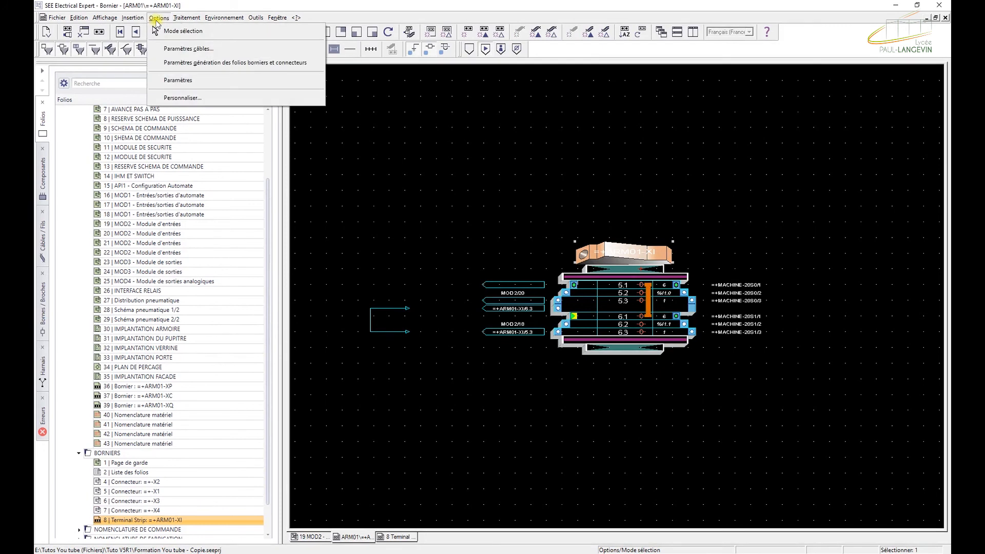
{"action": "left_click", "coordinate": [181, 62]}
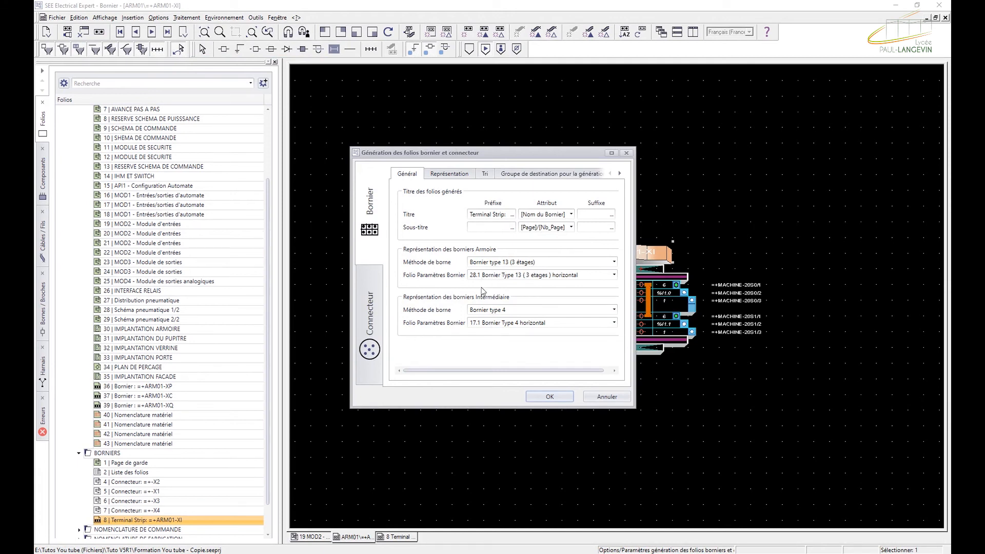
{"action": "left_click", "coordinate": [492, 264]}
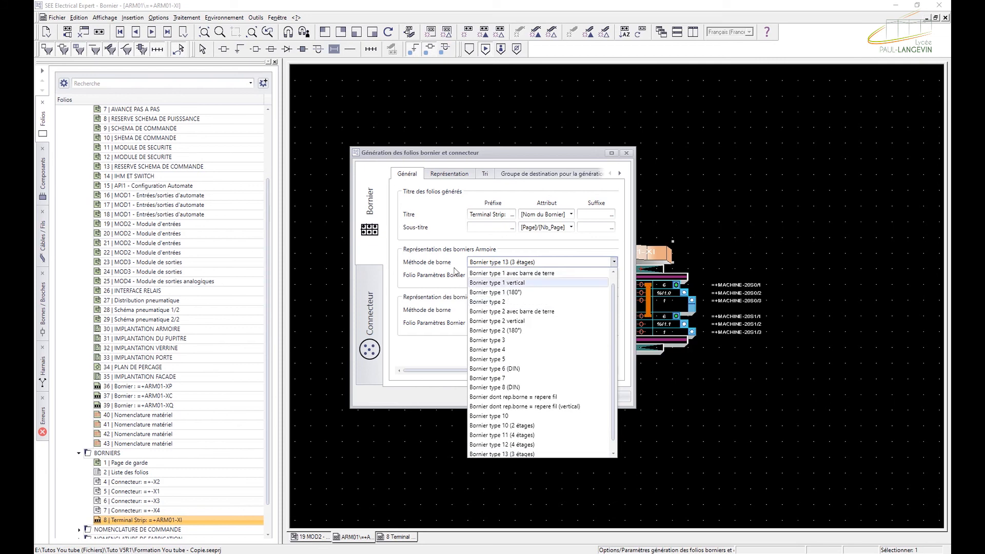
{"action": "left_click", "coordinate": [435, 245]}
{"action": "left_click", "coordinate": [626, 153]}
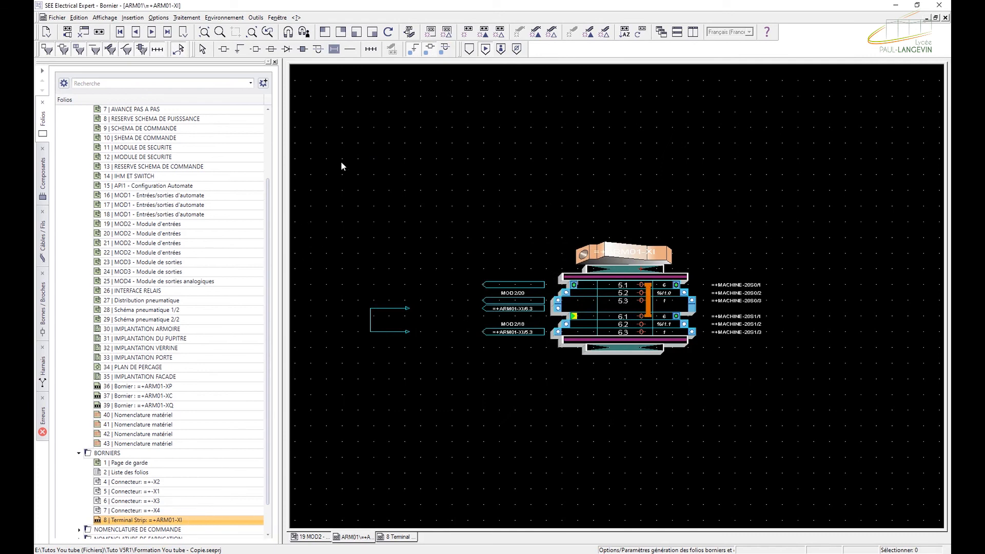
Validate the folio generation parameters with cabinet method Bornier type 13 (3 étages) and folio 28.1 Bornier Type 13 (3 etages) horizontal, then close the report.
{"action": "left_click", "coordinate": [159, 18]}
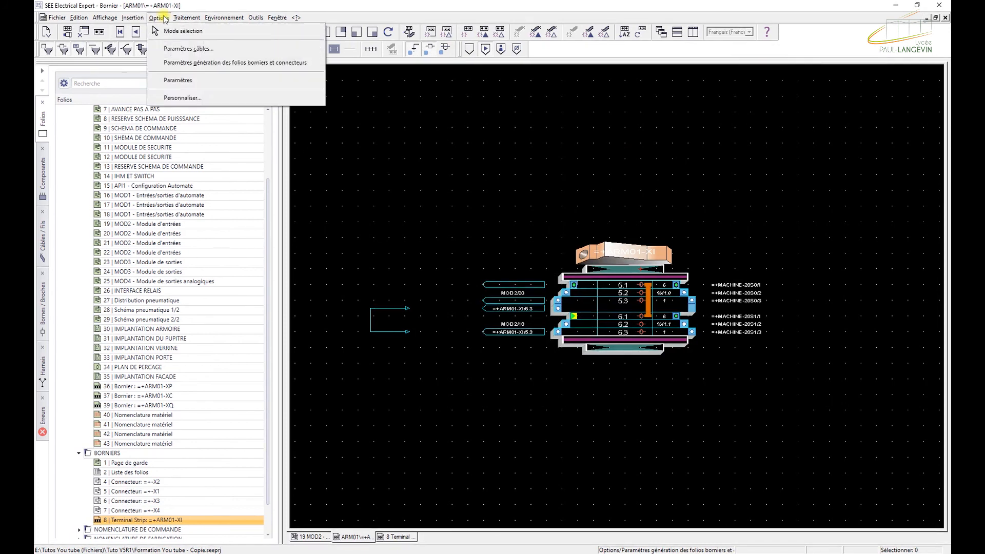
{"action": "left_click", "coordinate": [176, 63]}
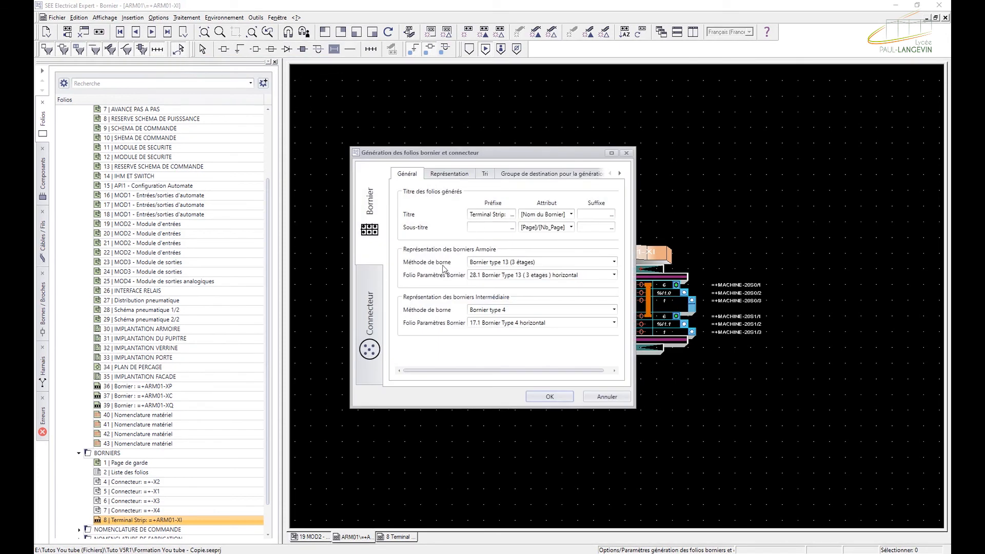
{"action": "left_click", "coordinate": [481, 263]}
{"action": "left_click", "coordinate": [481, 263]}
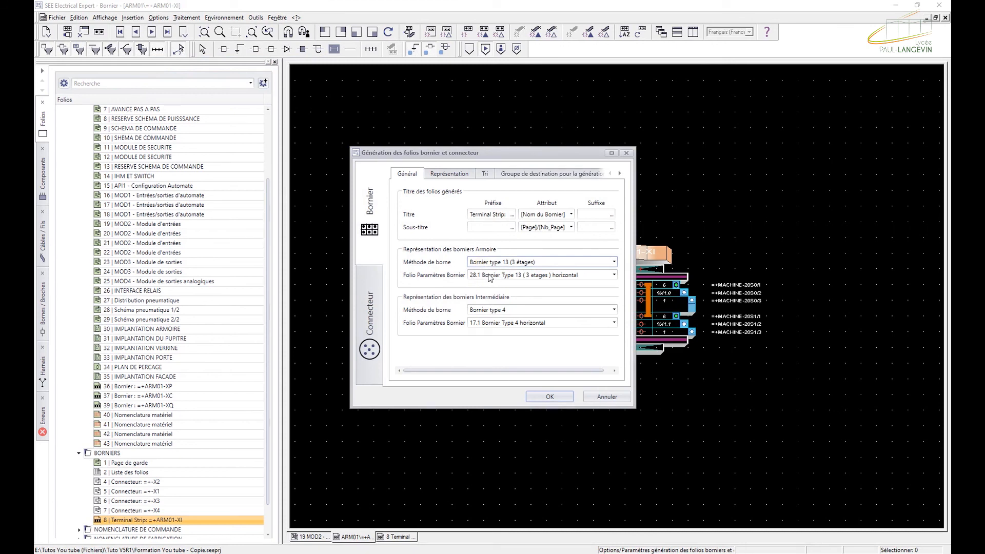
{"action": "left_click", "coordinate": [489, 276]}
{"action": "left_click", "coordinate": [489, 276]}
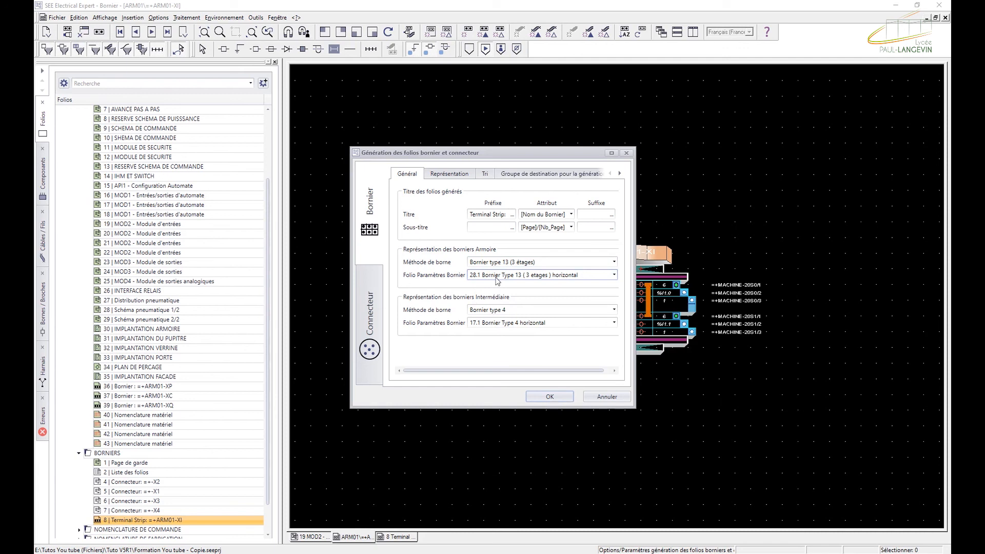
{"action": "left_click", "coordinate": [549, 397]}
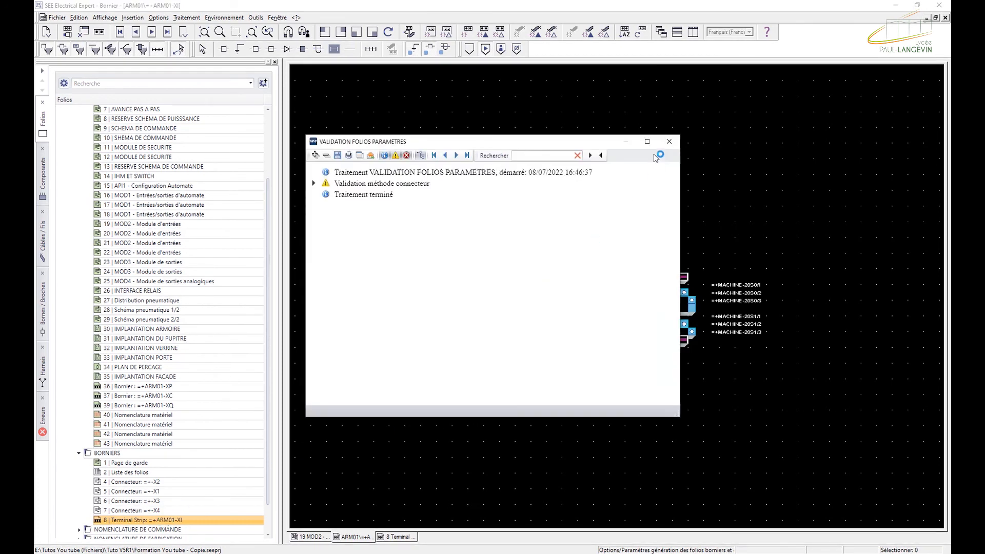
{"action": "left_click", "coordinate": [668, 143]}
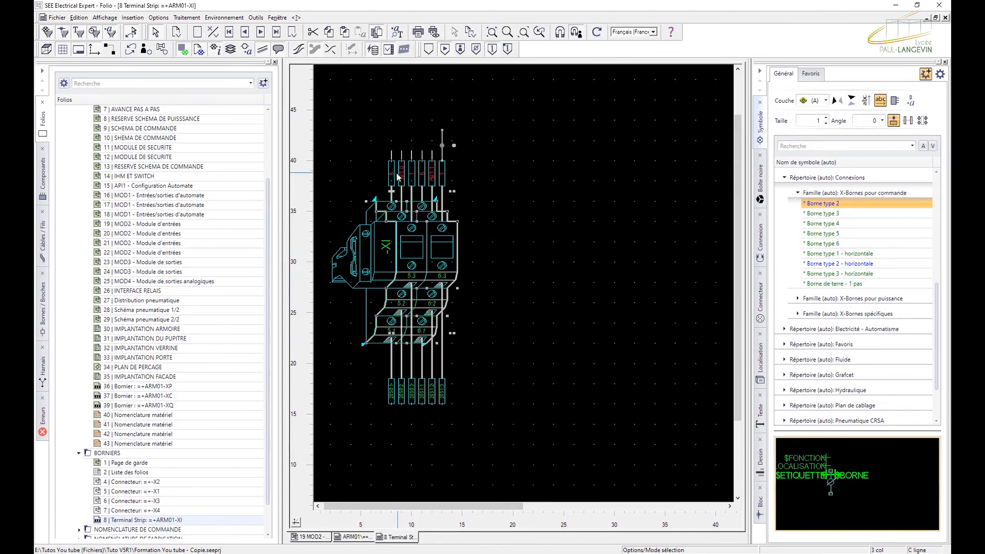
Return to the =+ARM01-XI terminal strip folio and inspect the terminals and wire labels in its drawing.
{"action": "scroll", "coordinate": [399, 181], "scroll_direction": "up", "scroll_amount": 2}
{"action": "scroll", "coordinate": [429, 215], "scroll_direction": "down", "scroll_amount": 2}
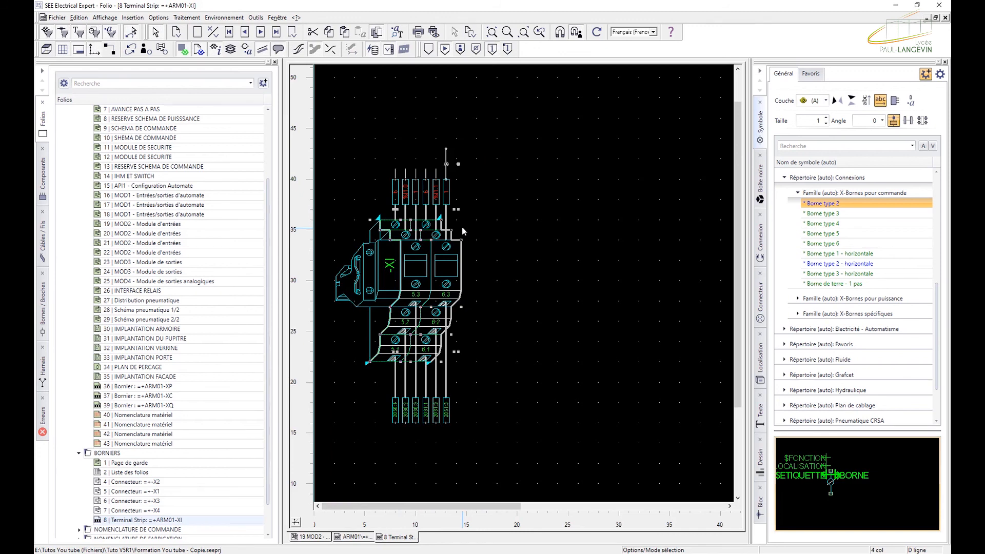
{"action": "scroll", "coordinate": [465, 251], "scroll_direction": "down", "scroll_amount": 2}
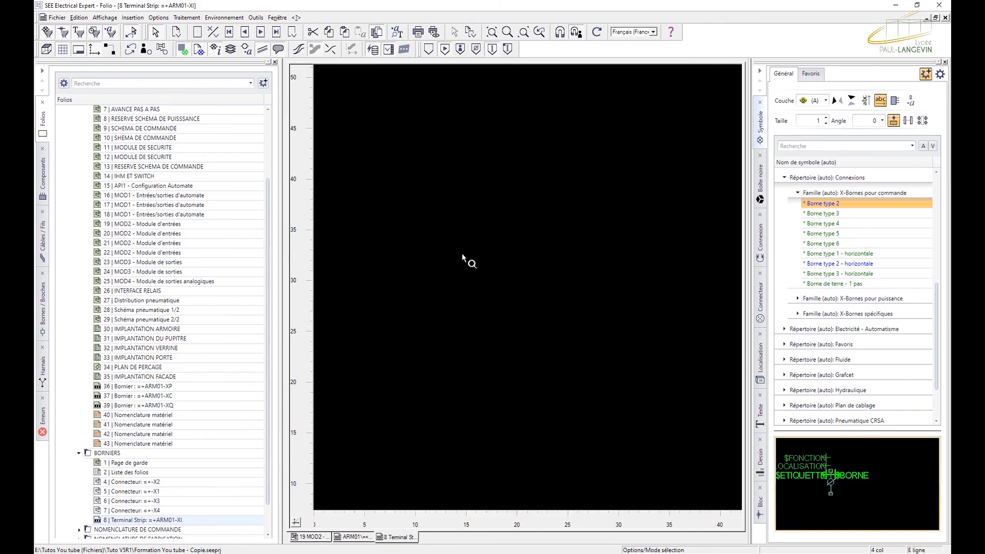